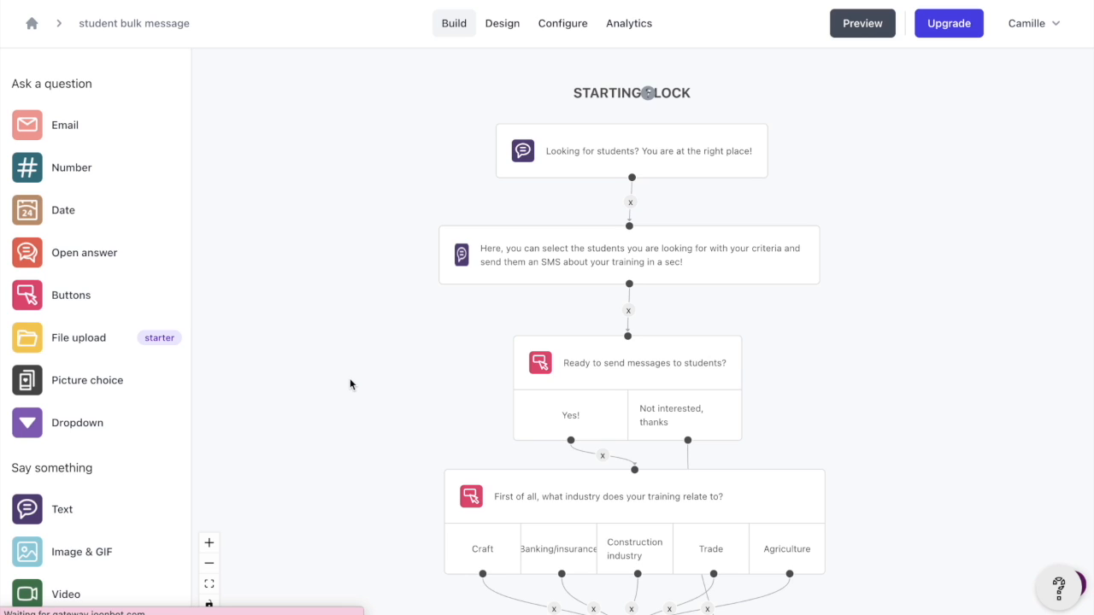
Save the answers of the industry question block in a variable named industry
click(209, 543)
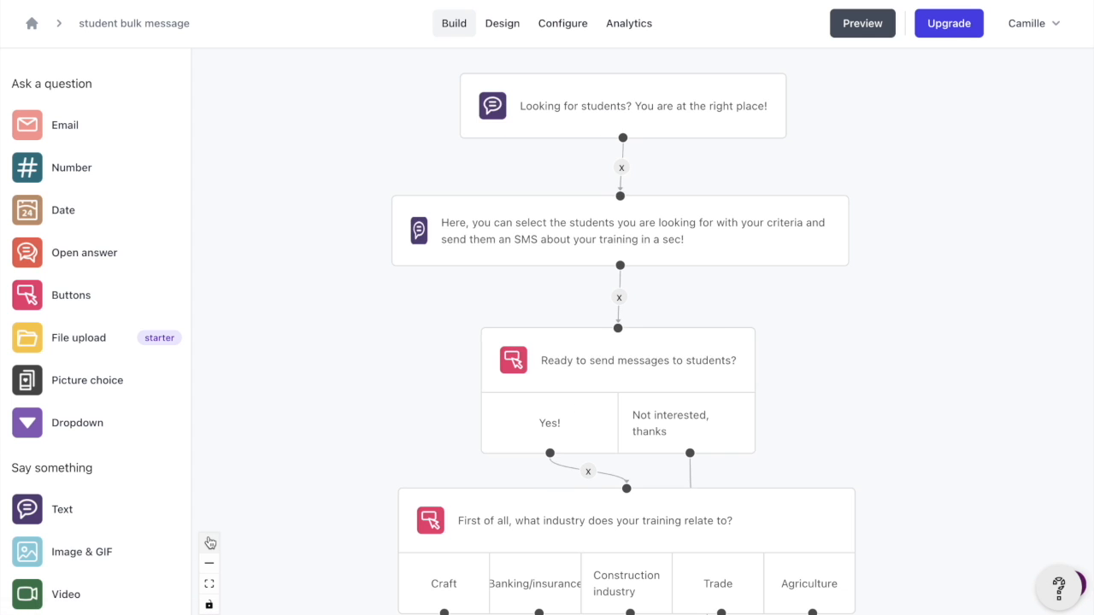
scroll(328, 432, down, 5)
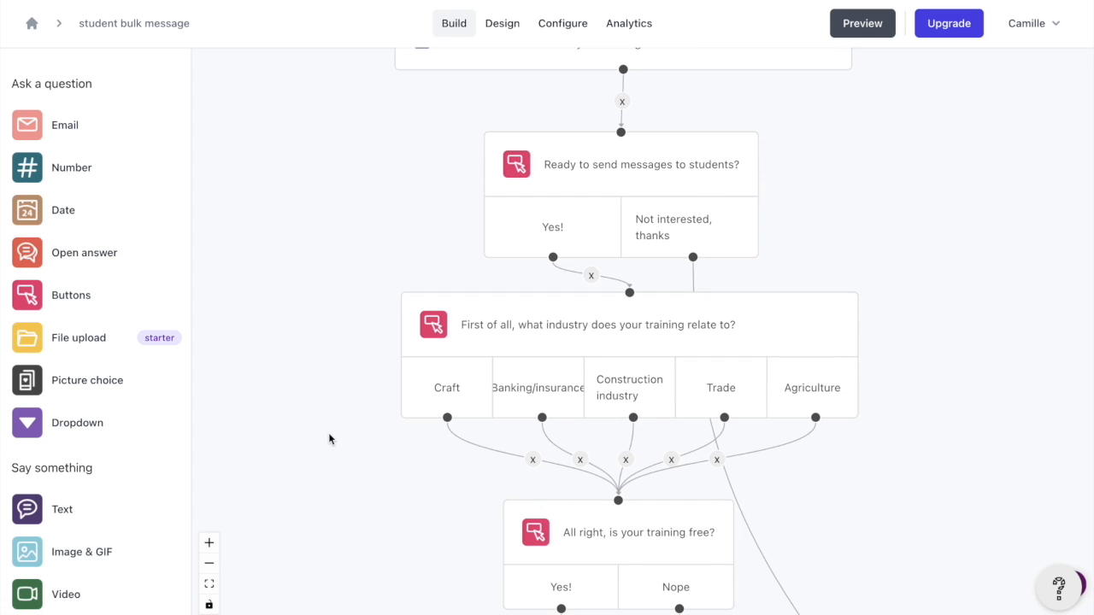
scroll(329, 433, down, 1)
click(482, 278)
scroll(337, 343, down, 5)
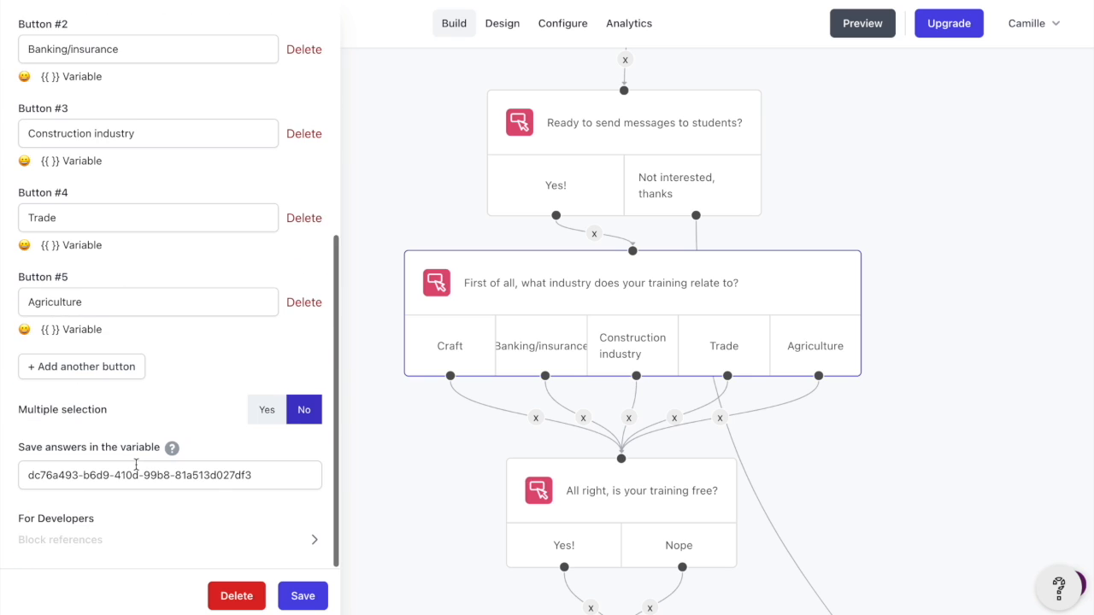
drag(249, 475, 1, 483)
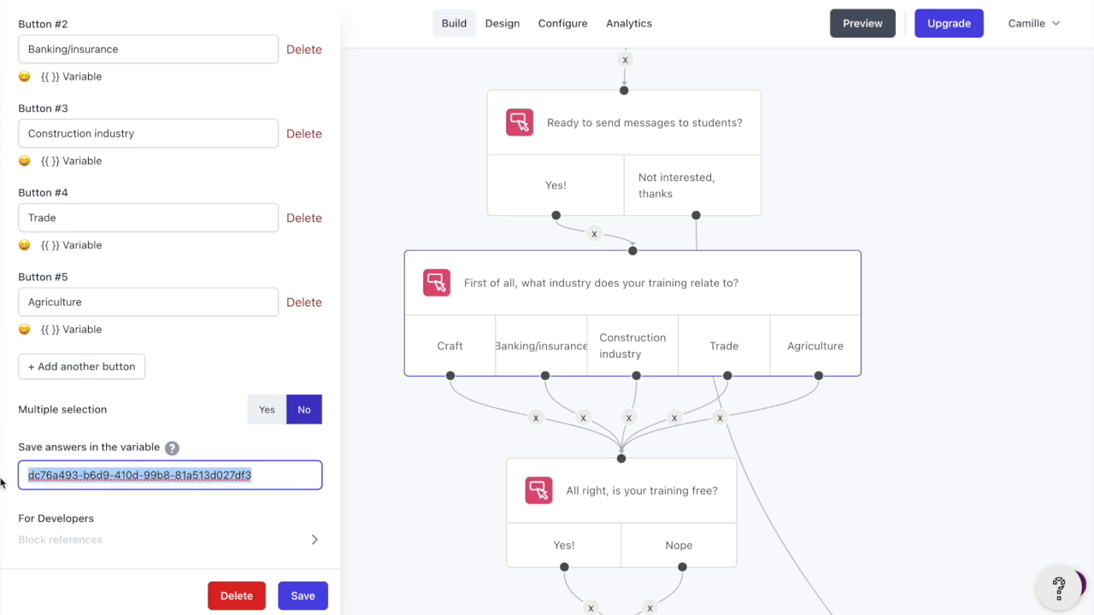
text(industry)
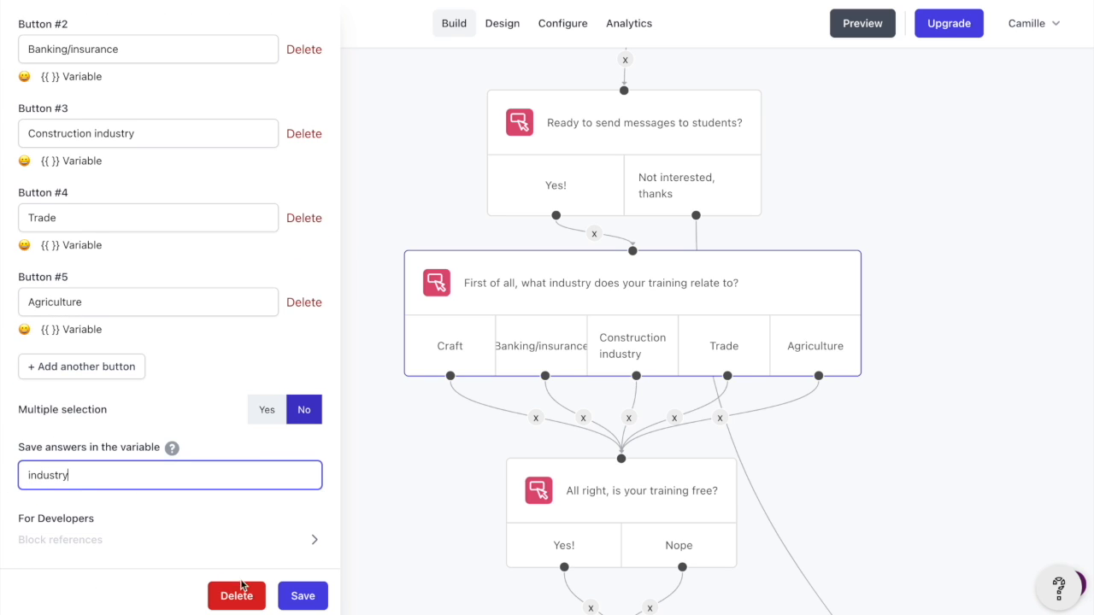
click(293, 598)
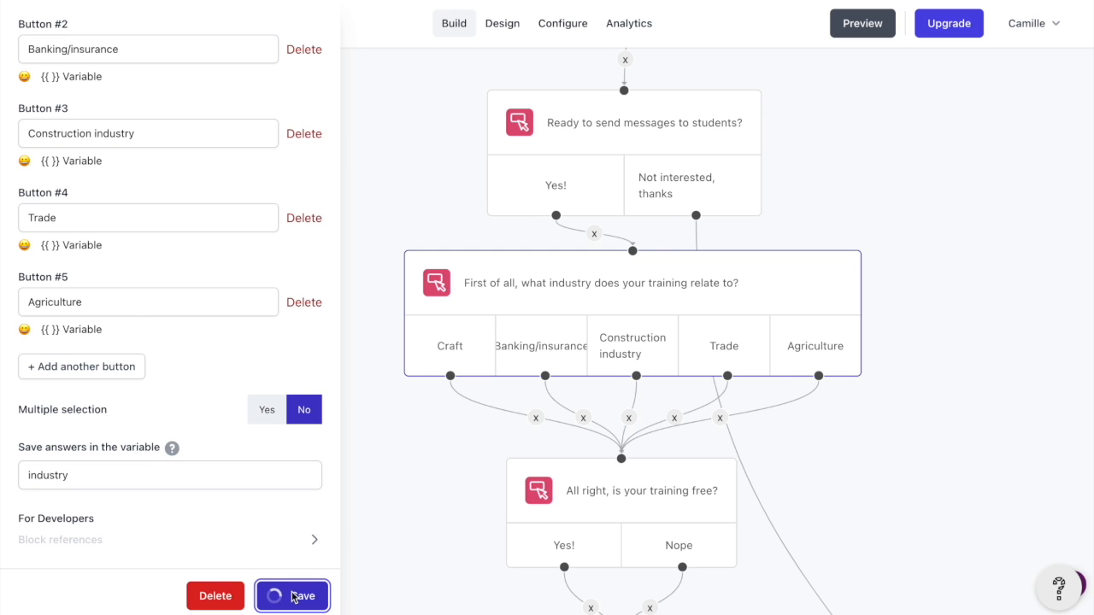
Save the answers of the 'is your training free?' block in the free_training variable
click(612, 366)
scroll(122, 513, down, 3)
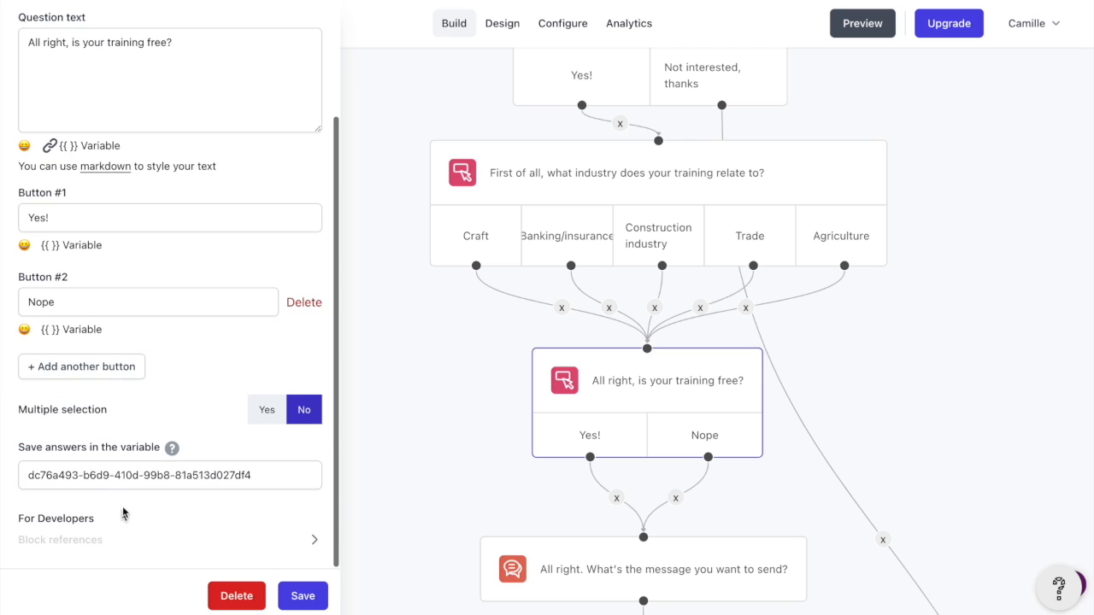
click(237, 482)
text(free_training)
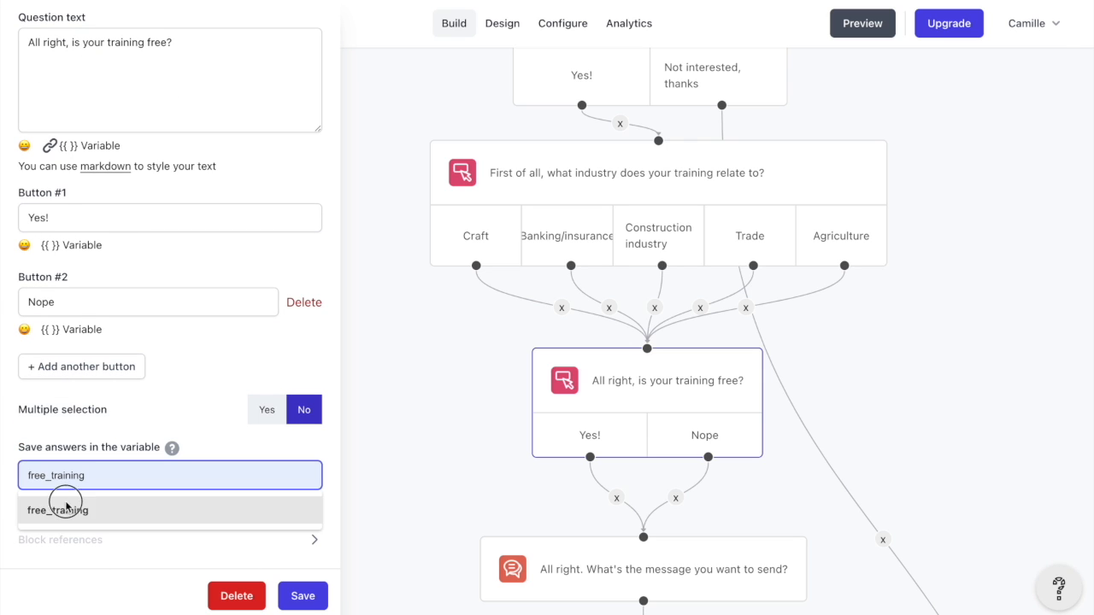
click(60, 510)
click(293, 594)
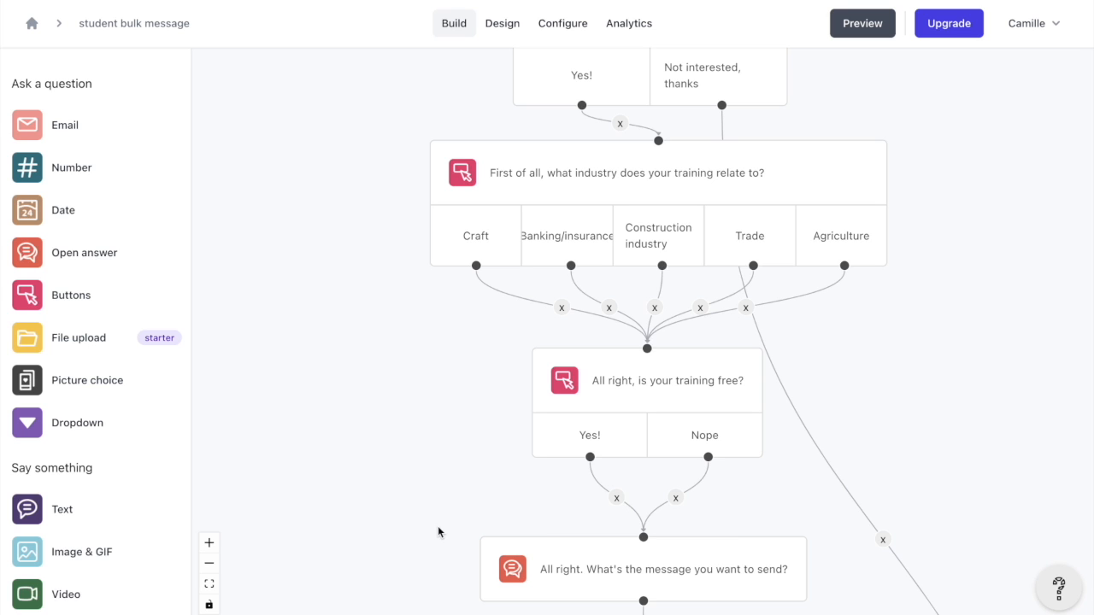
Save the answers of the message question block in a variable named sms
scroll(439, 532, down, 3)
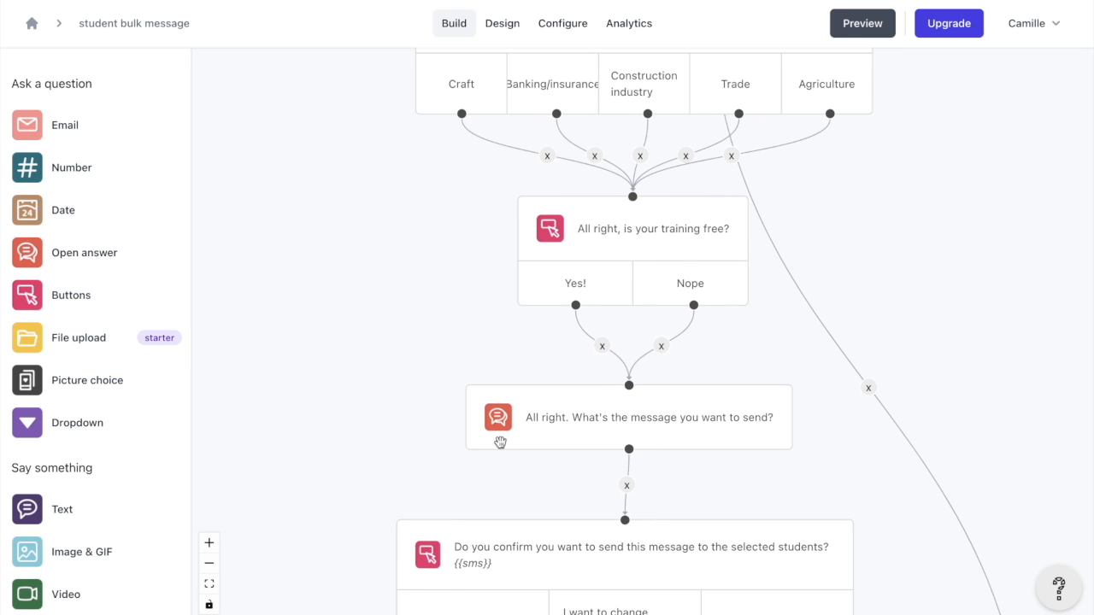
click(573, 416)
scroll(166, 452, down, 3)
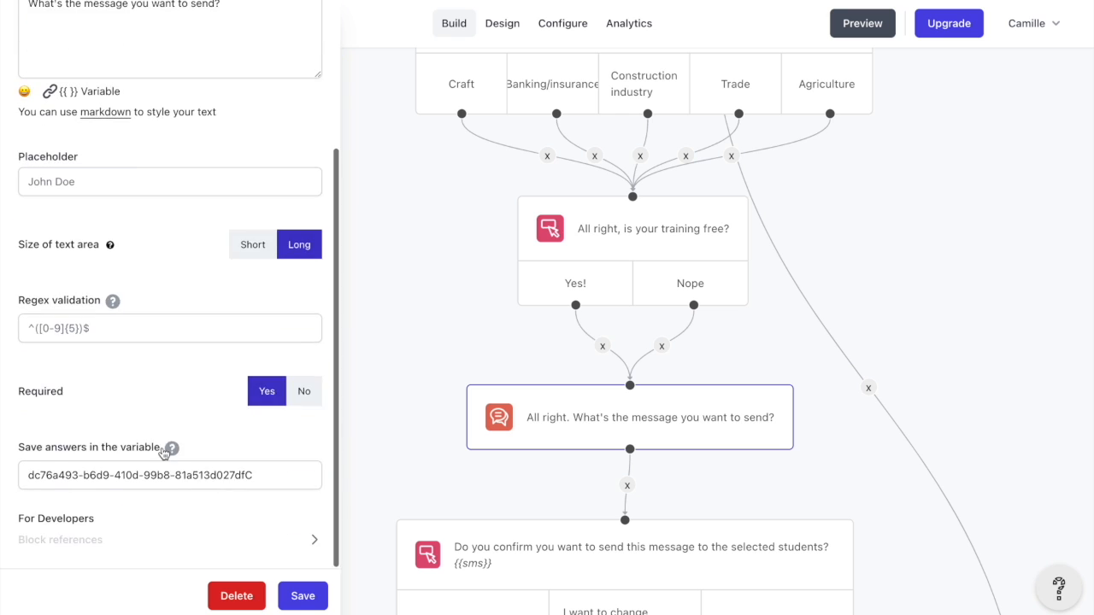
triple_click(259, 475)
text(sms)
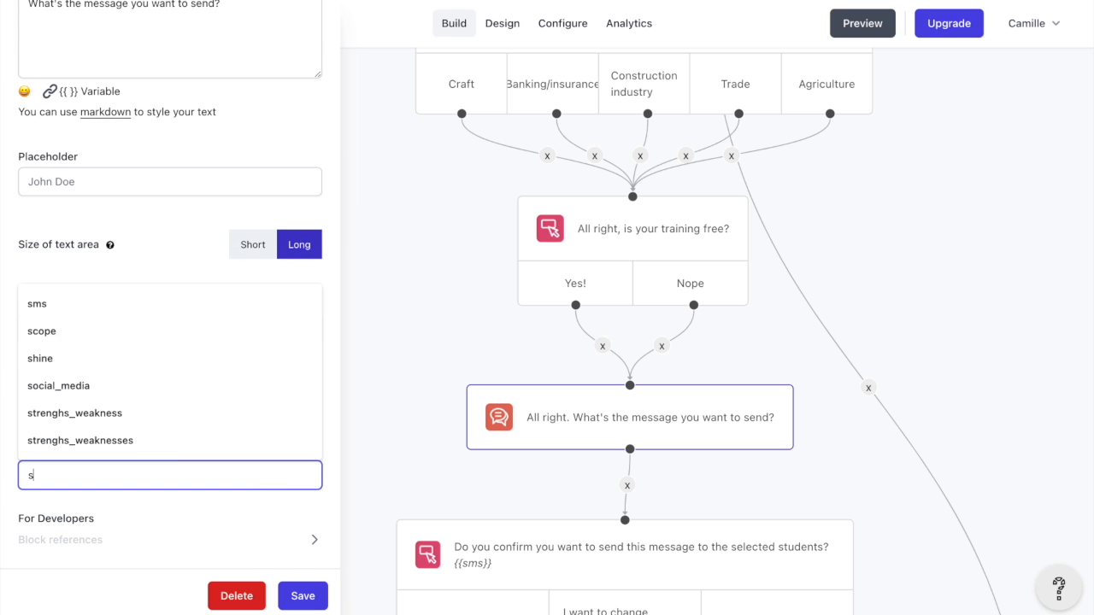
click(302, 596)
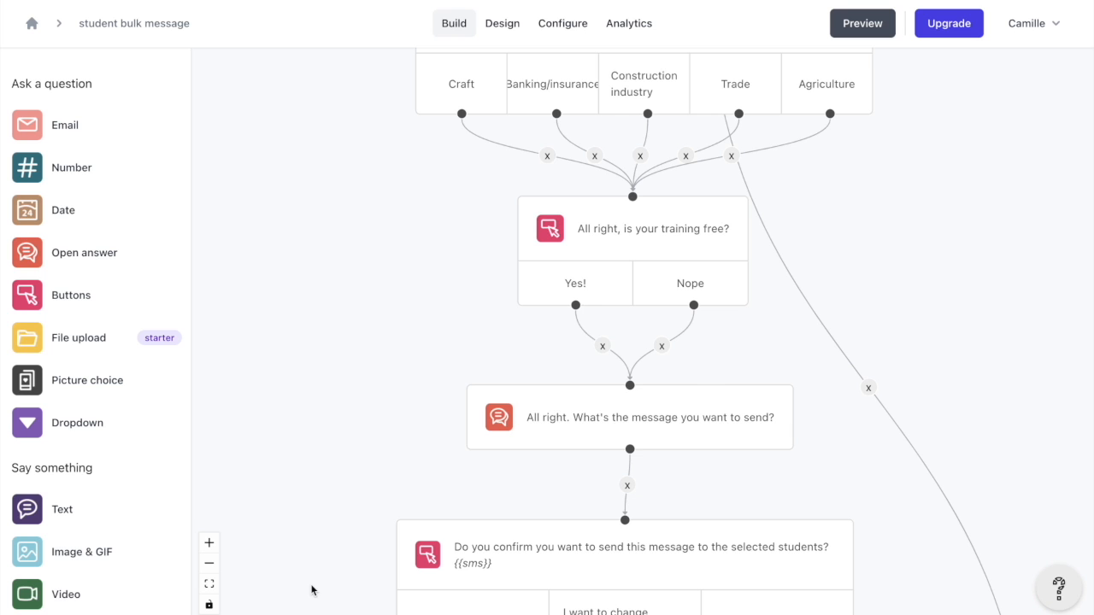
Insert a Trigger a webhook block between the 'Yes, please send the messages' button and the sent-confirmation message
scroll(356, 508, down, 3)
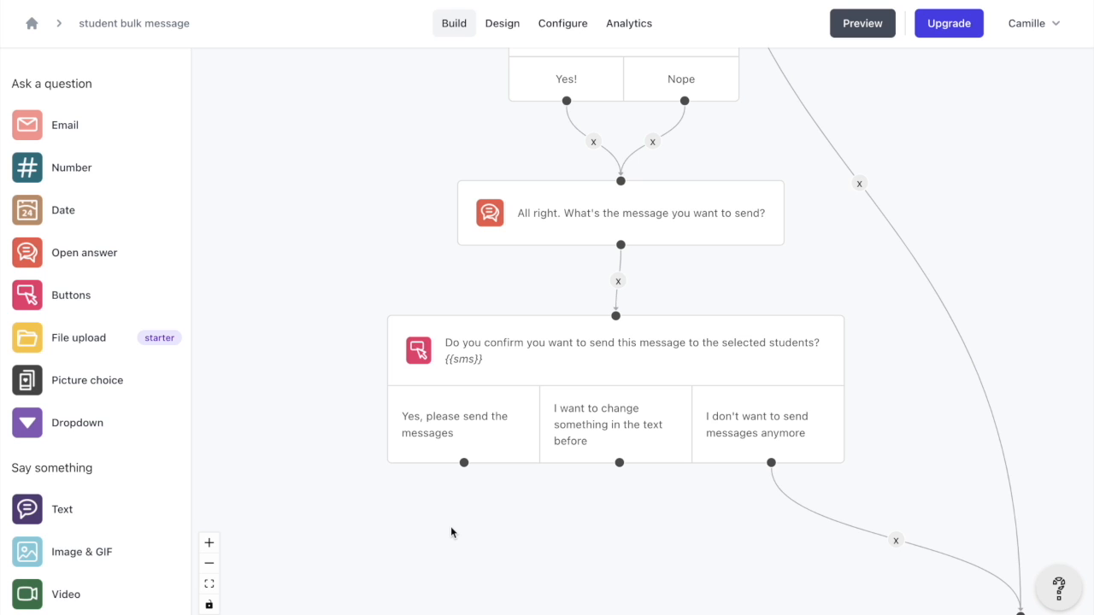
scroll(455, 528, right, 1)
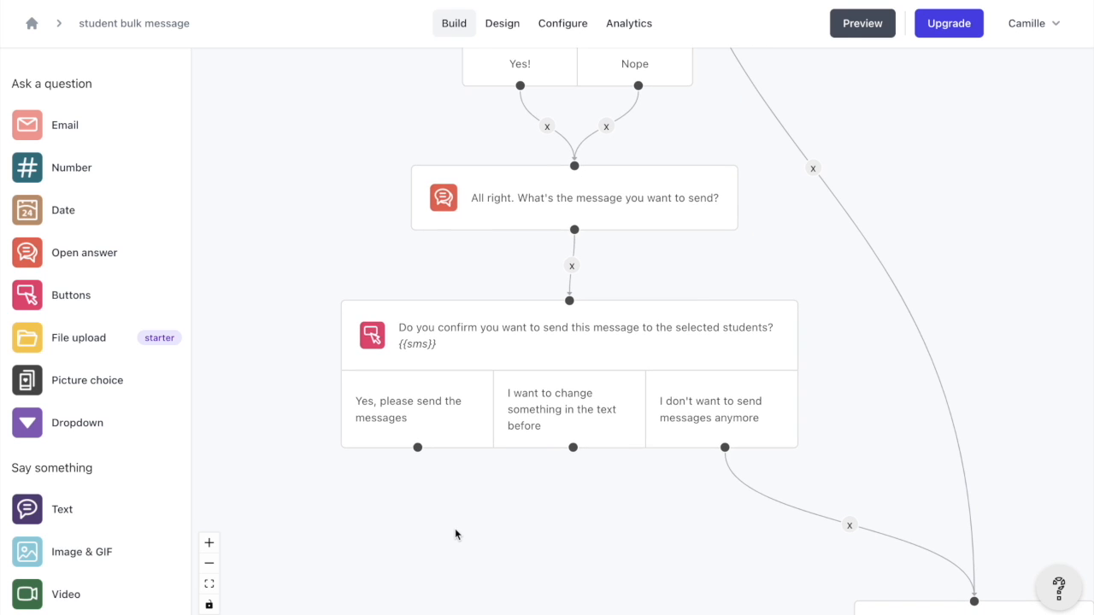
scroll(528, 463, up, 2)
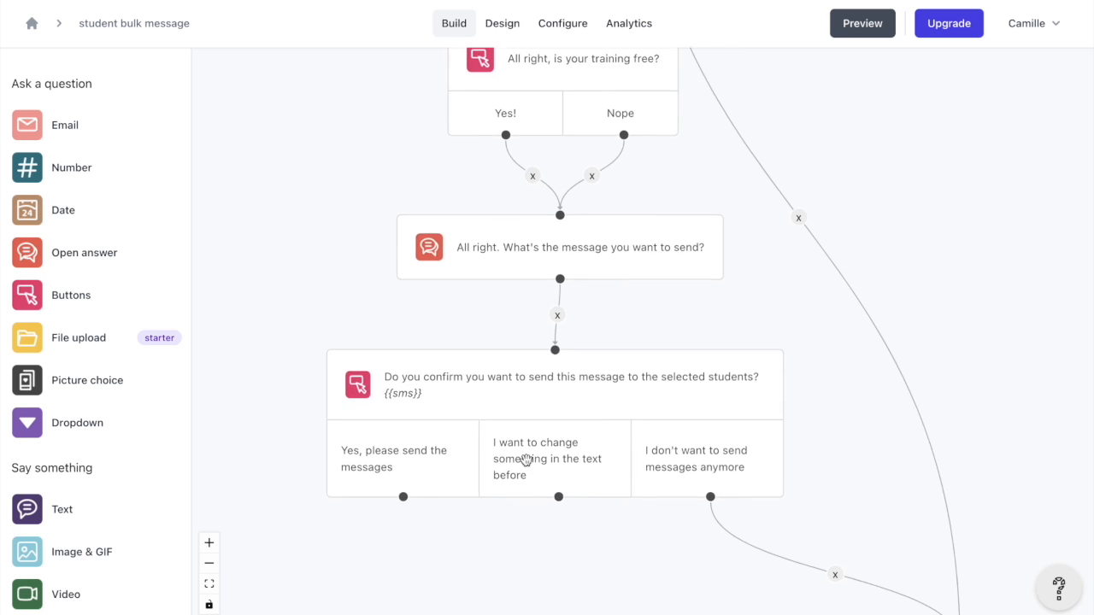
mouse_move(550, 549)
mouse_down()
mouse_move(642, 368)
mouse_move(604, 264)
mouse_move(551, 264)
mouse_up()
scroll(476, 408, down, 5)
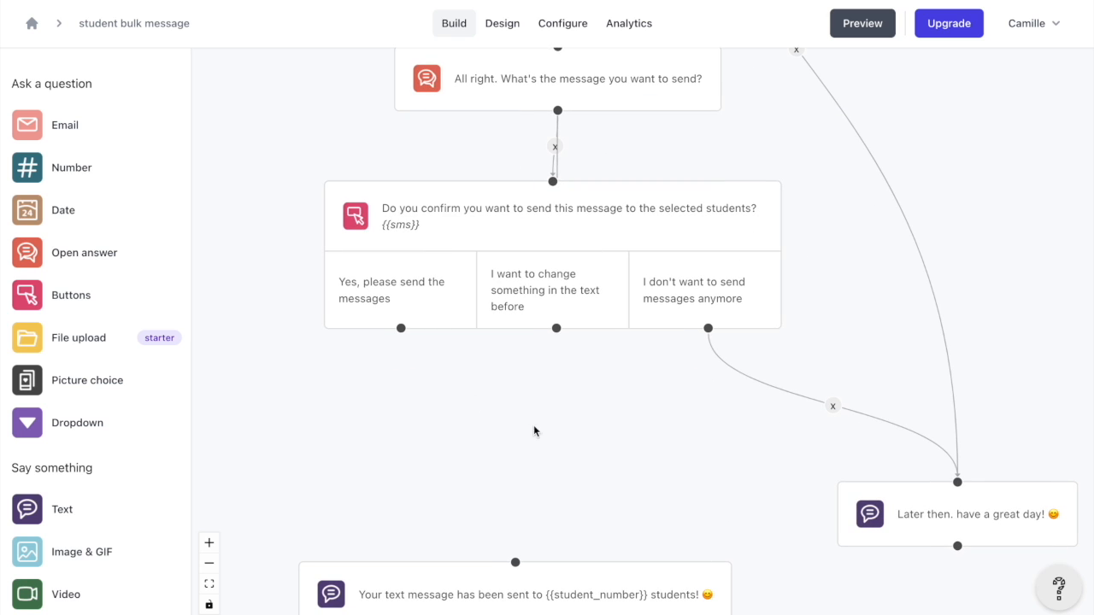
scroll(47, 556, down, 4)
scroll(52, 539, down, 4)
drag(39, 504, 445, 436)
drag(401, 328, 477, 410)
drag(476, 472, 515, 563)
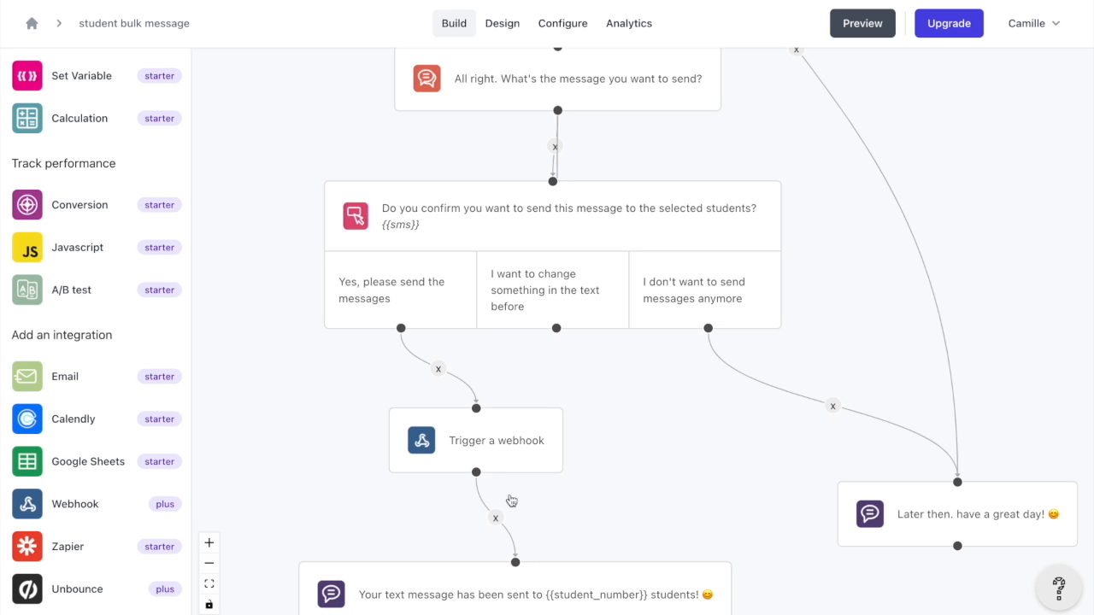
Switch to Make and start a new scenario with a Webhooks Custom webhook trigger
scroll(445, 440, down, 1)
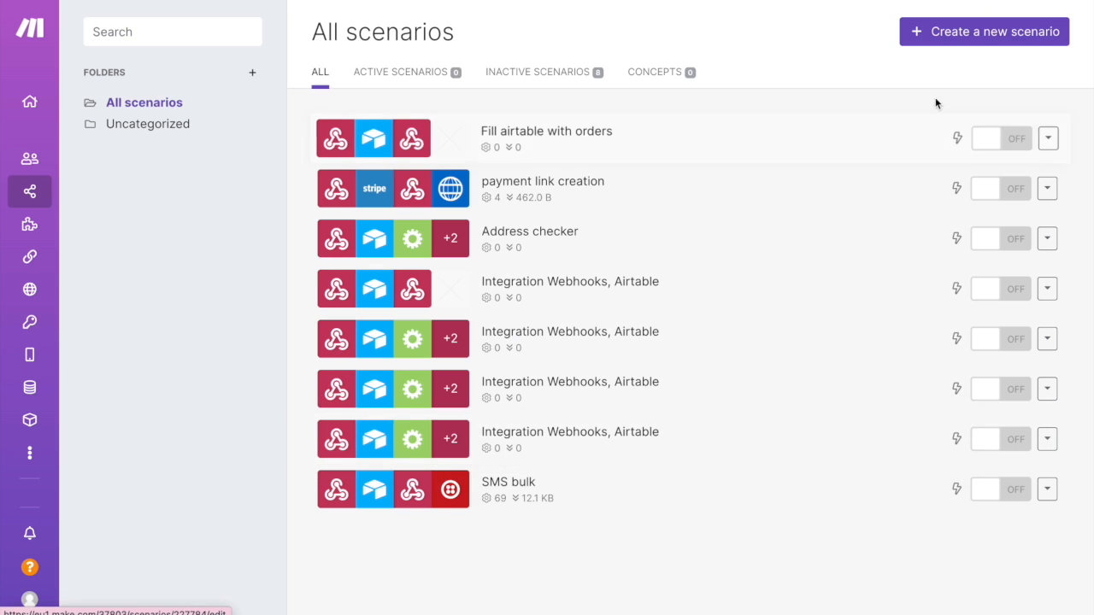
click(952, 43)
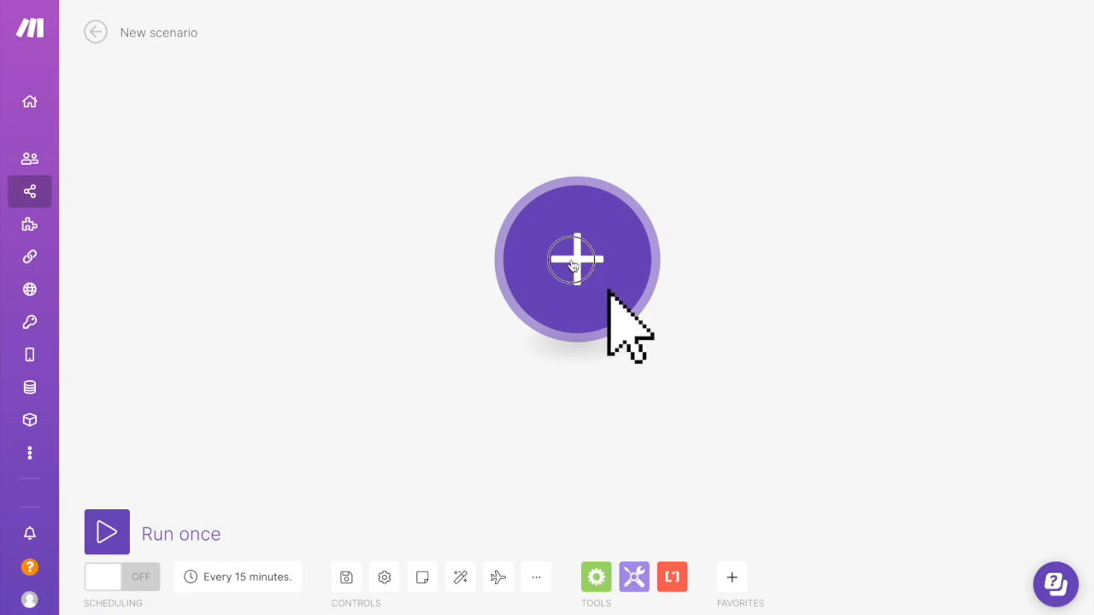
click(573, 265)
text(webhook)
scroll(769, 311, down, 3)
click(744, 518)
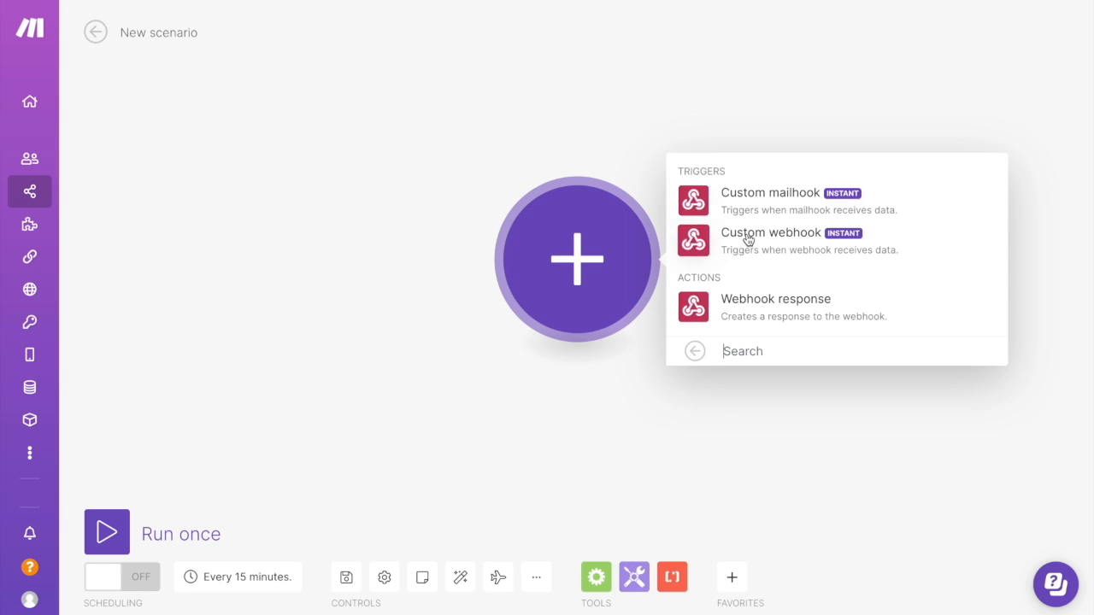
click(753, 236)
Add a new webhook to the trigger named send bulk sms
click(975, 255)
triple_click(845, 186)
text(send bulk sms)
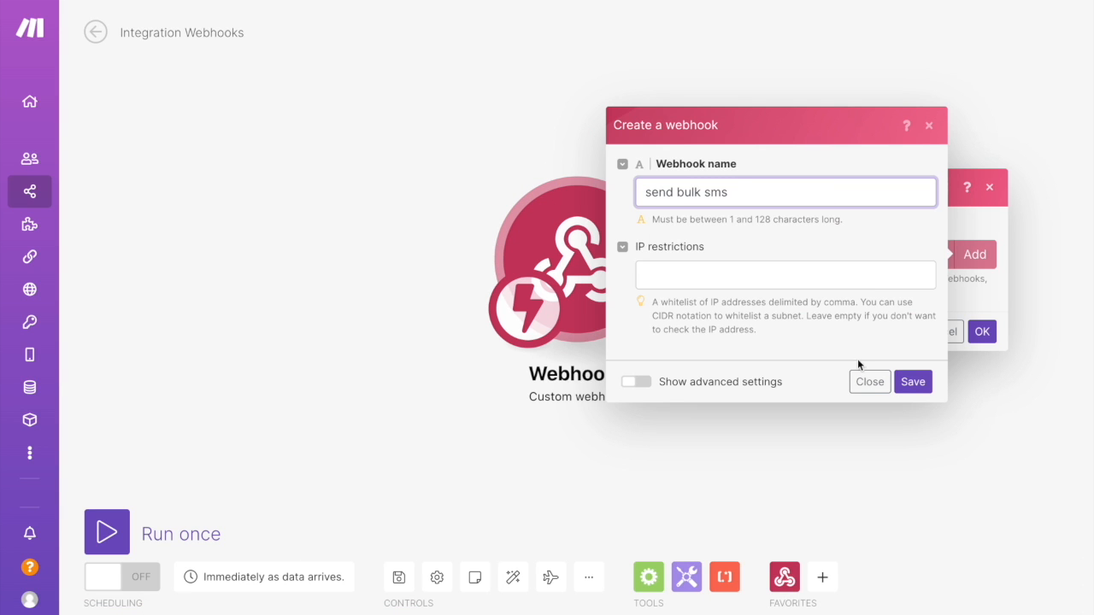
click(913, 383)
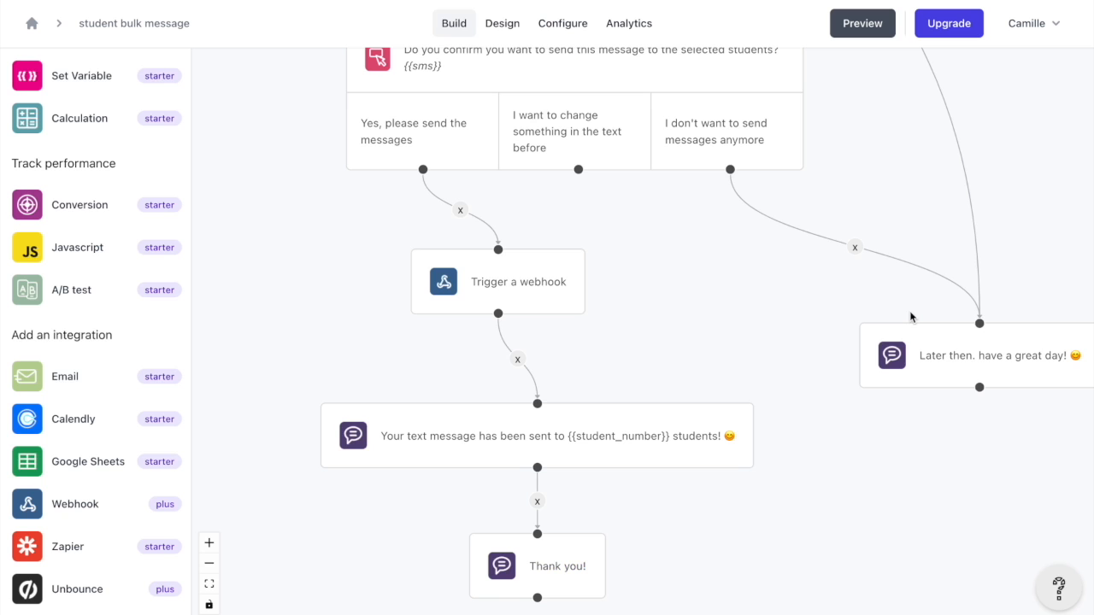
Create a chatbot webhook named send bulk sms, pasting the Make webhook address as its URL
drag(530, 278, 530, 280)
click(533, 278)
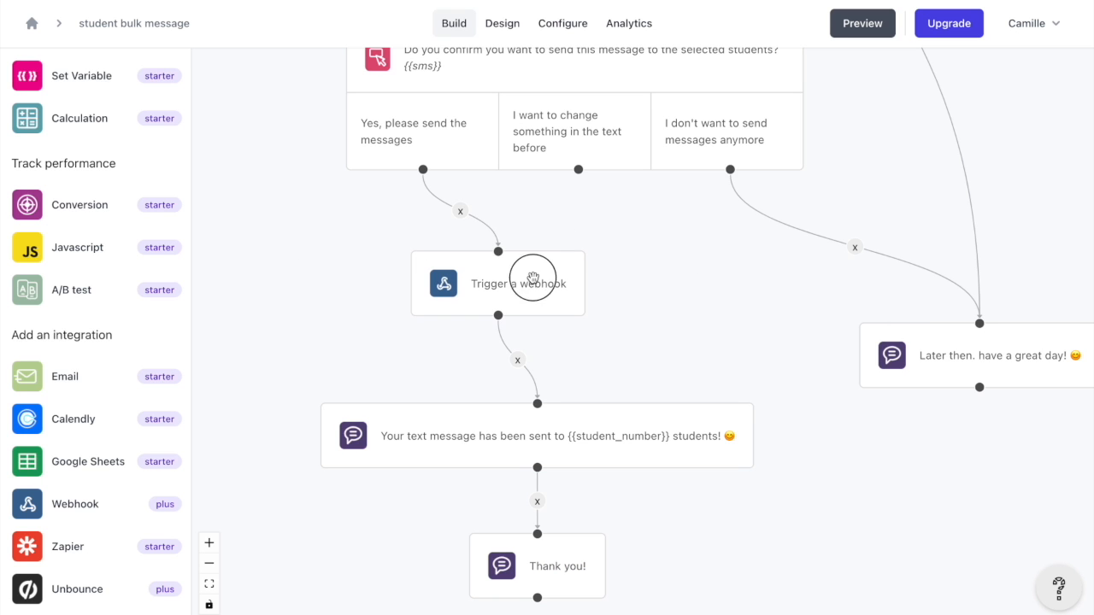
click(78, 242)
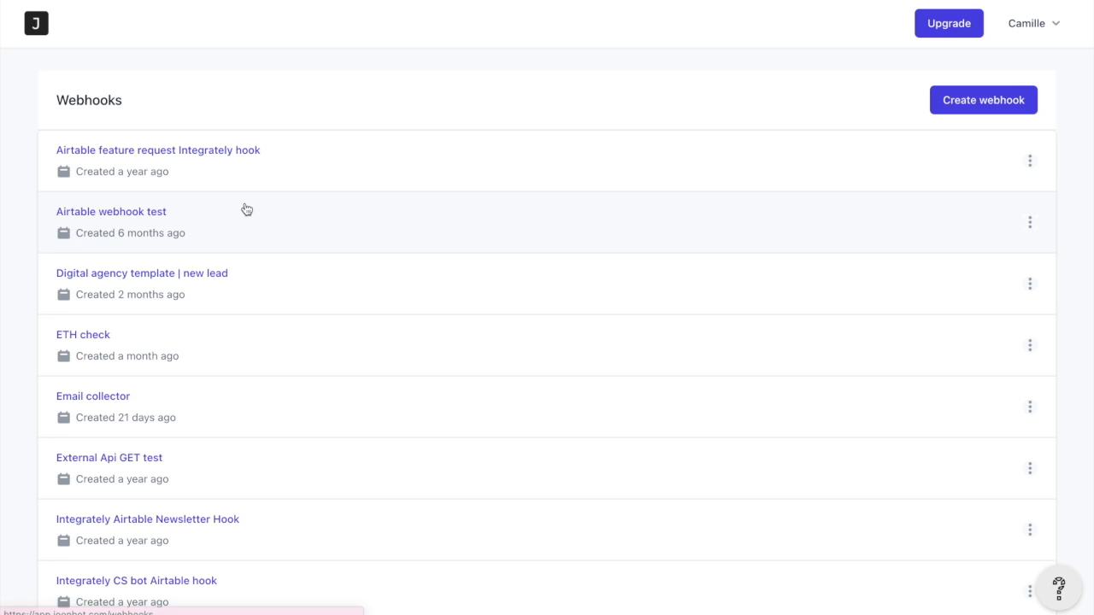
click(1008, 92)
click(684, 132)
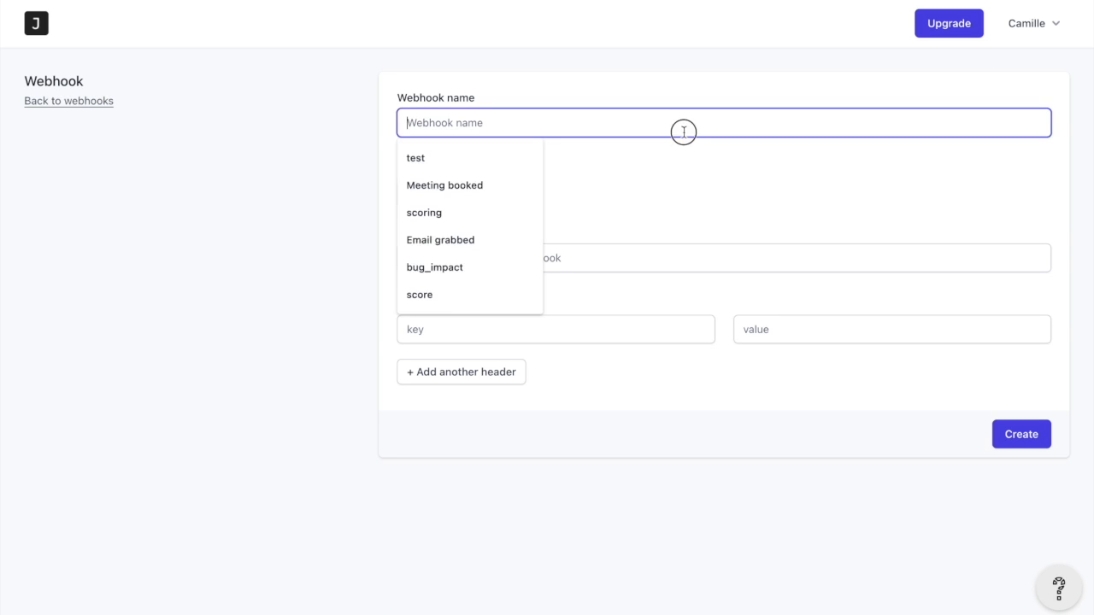
text(send bulk sms)
click(682, 256)
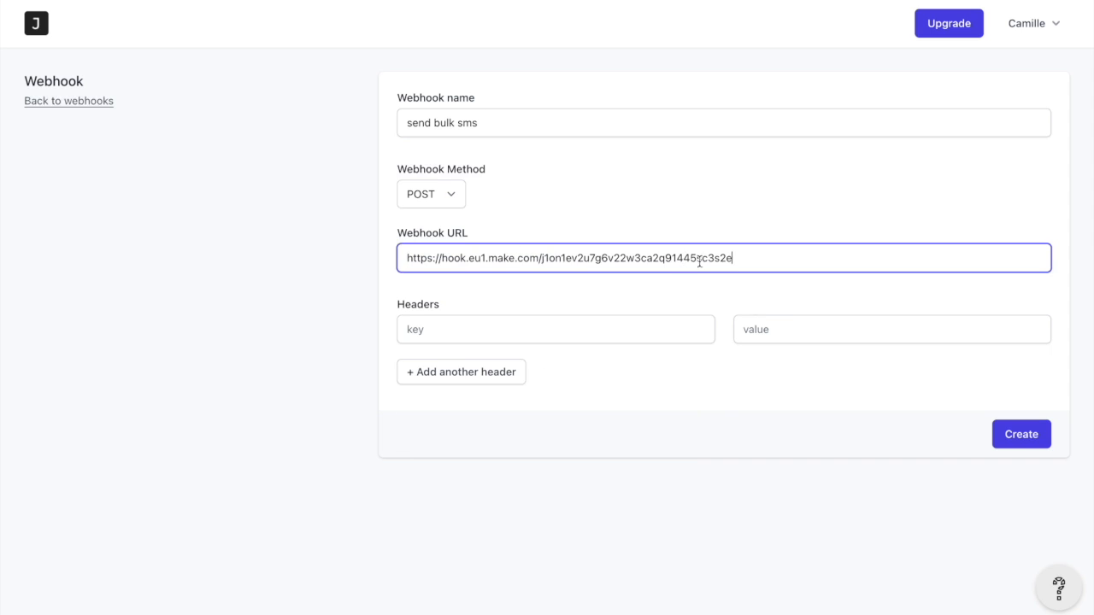
click(1007, 435)
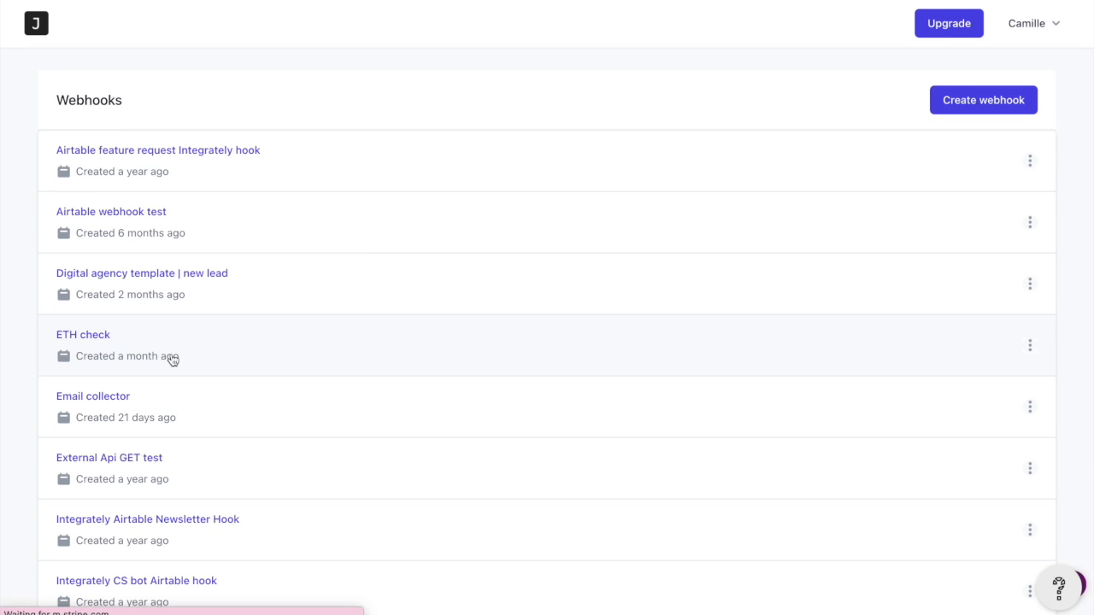
Open the student bulk message chatbot and set its webhook block to send bulk sms, not asynchronous
click(34, 22)
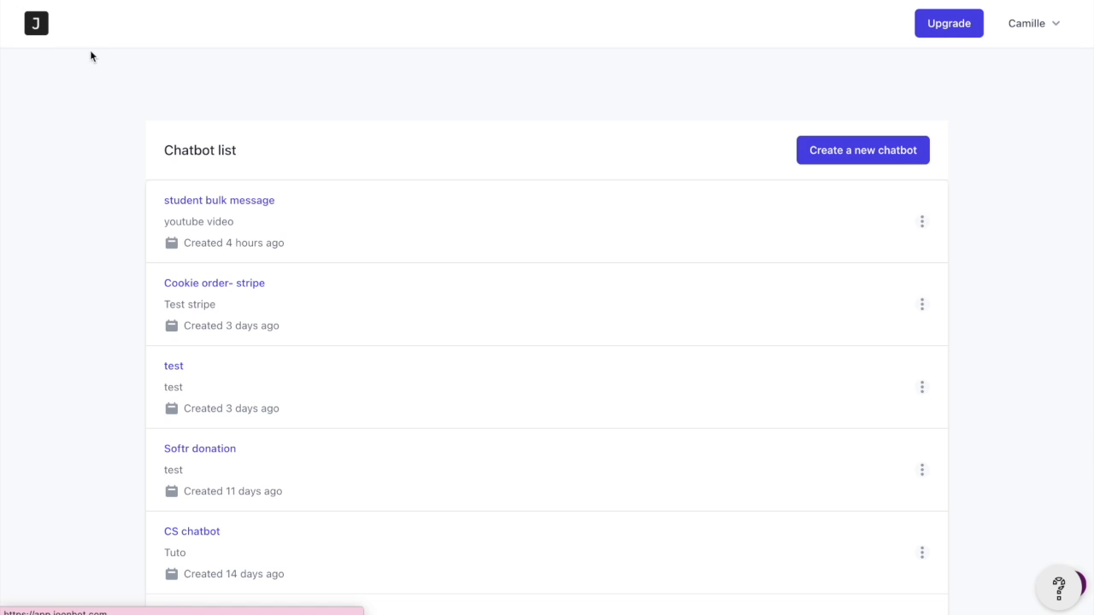
click(443, 253)
scroll(500, 438, down, 5)
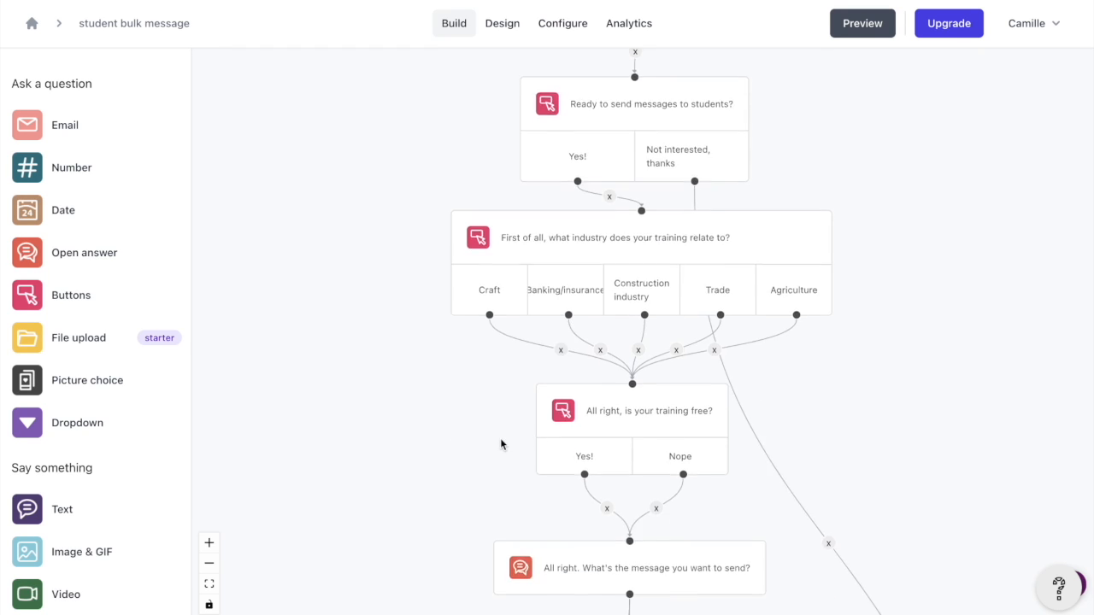
scroll(500, 440, down, 4)
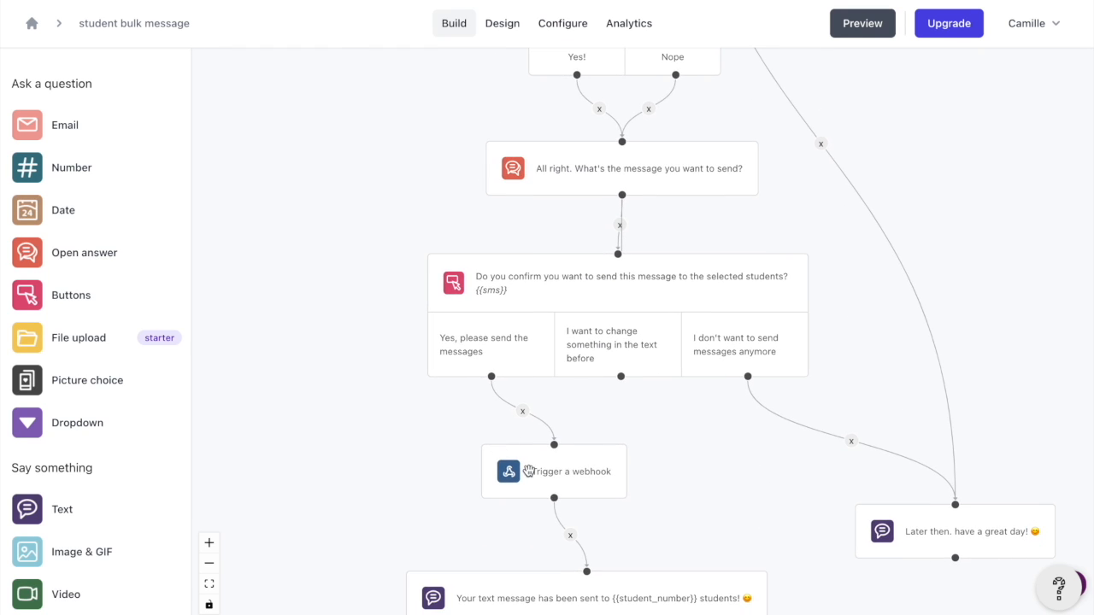
click(523, 469)
click(114, 297)
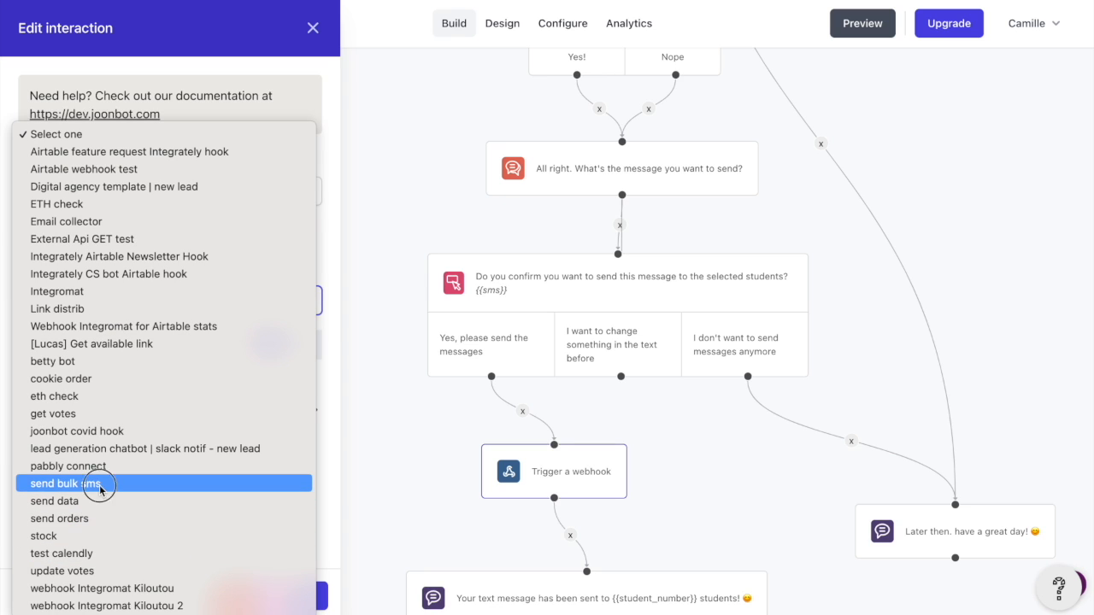
click(101, 485)
click(316, 346)
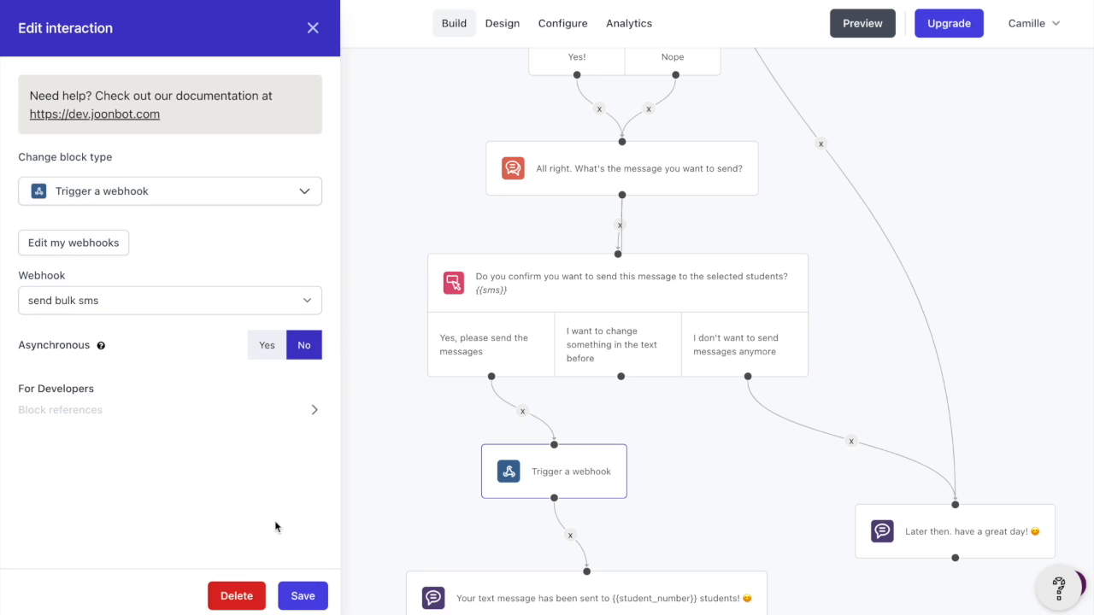
click(297, 600)
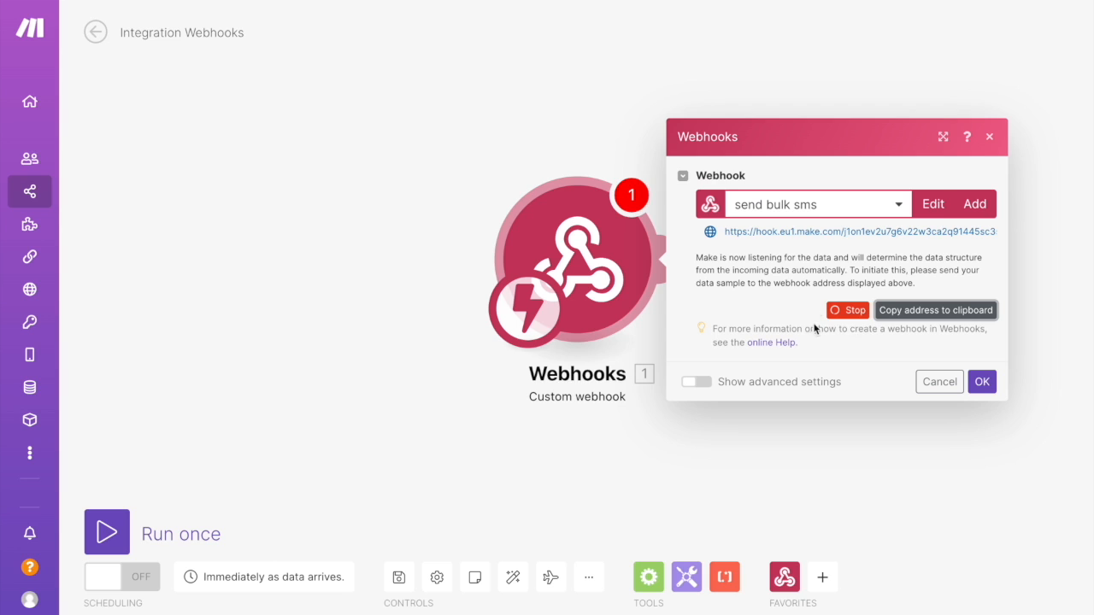
Run a test chat in the chatbot preview choosing Banking/insurance, free training Yes and message ko, confirm sending, then close the webhook settings
drag(722, 257, 821, 258)
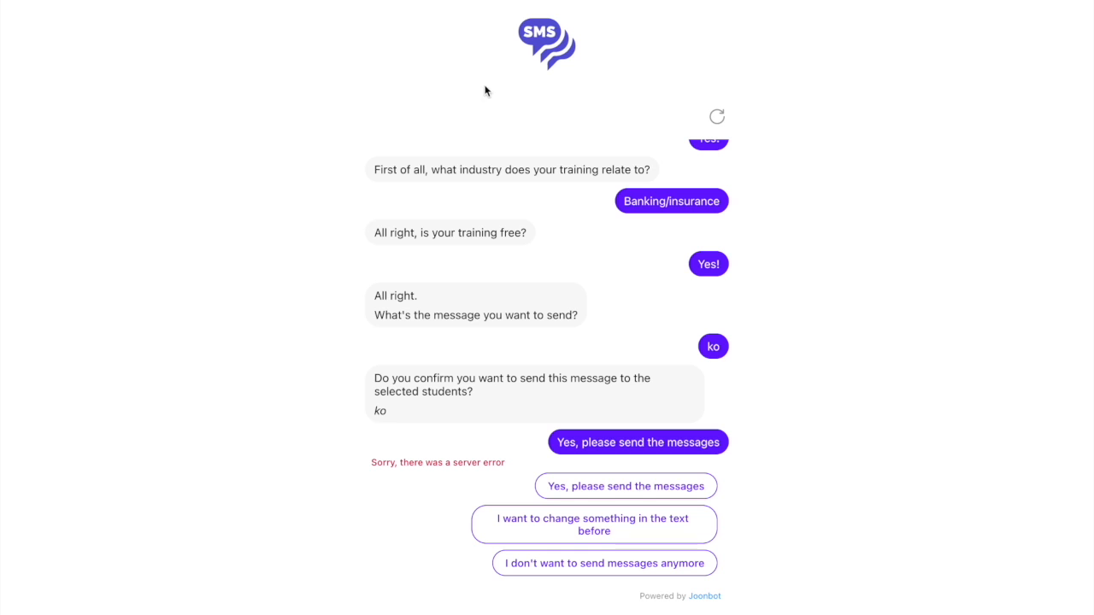
click(73, 1)
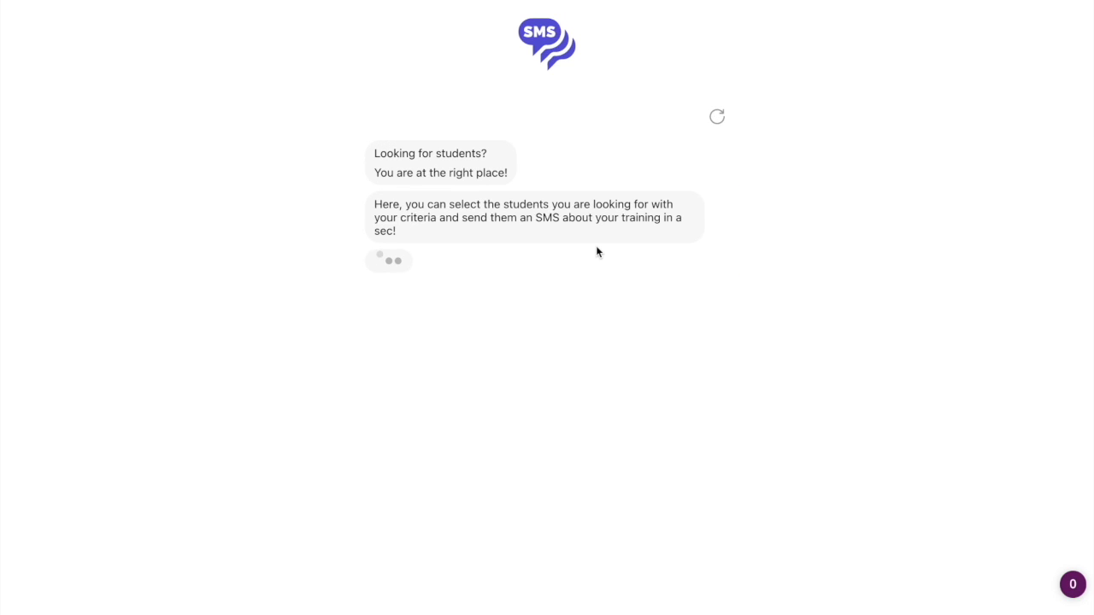
click(526, 568)
click(515, 530)
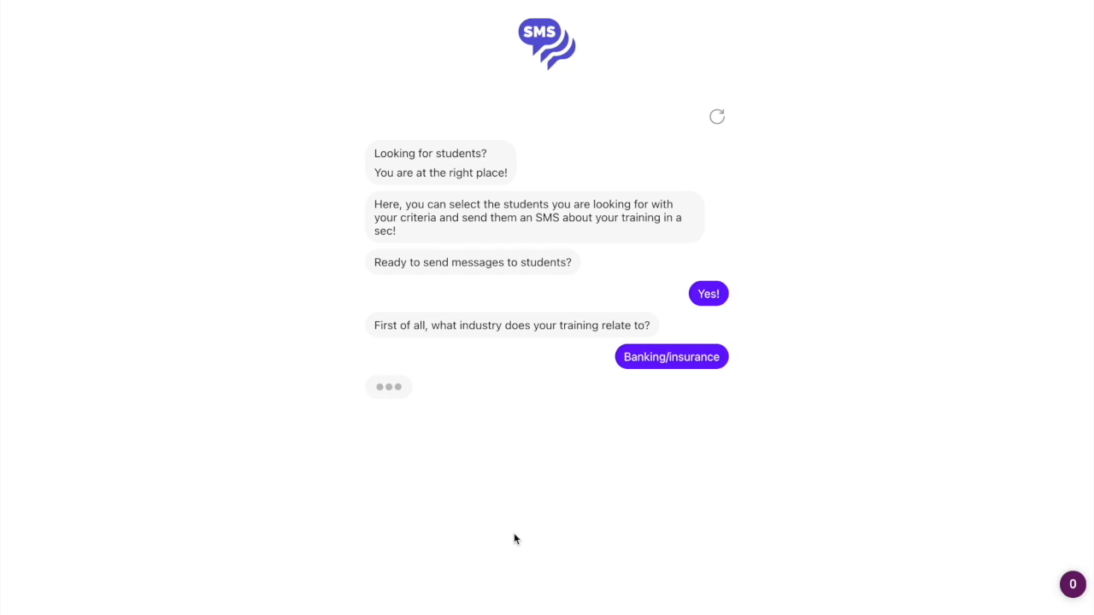
click(637, 560)
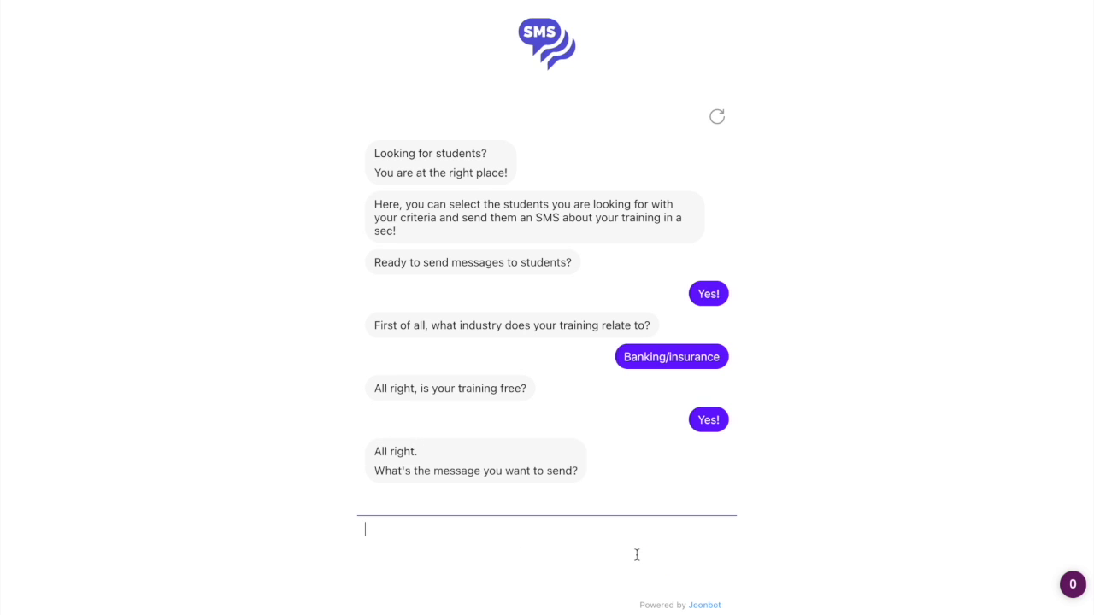
text(ko)
click(707, 604)
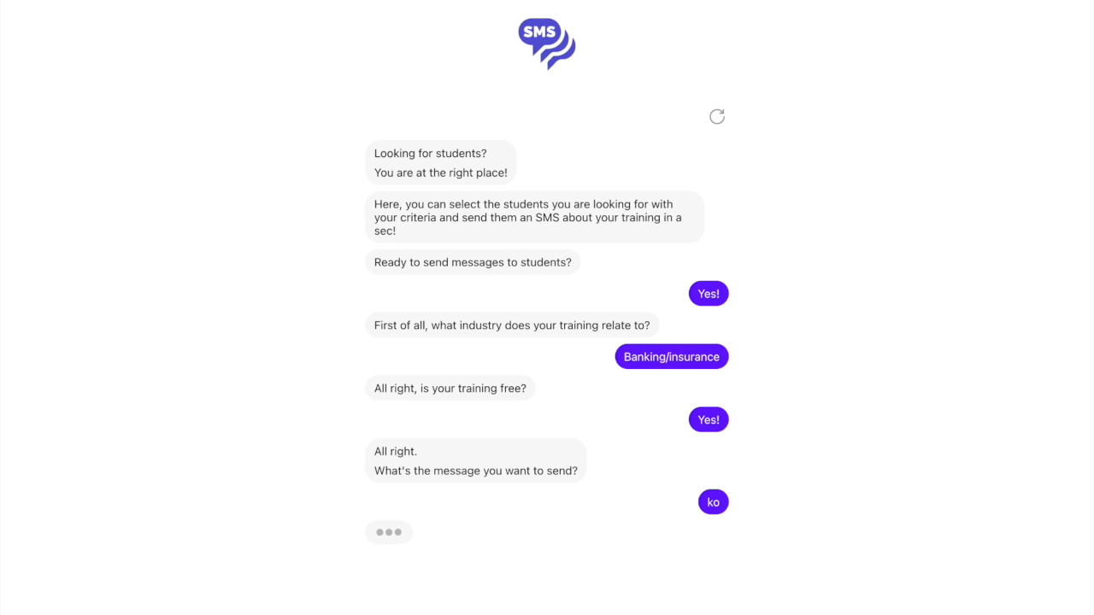
click(610, 485)
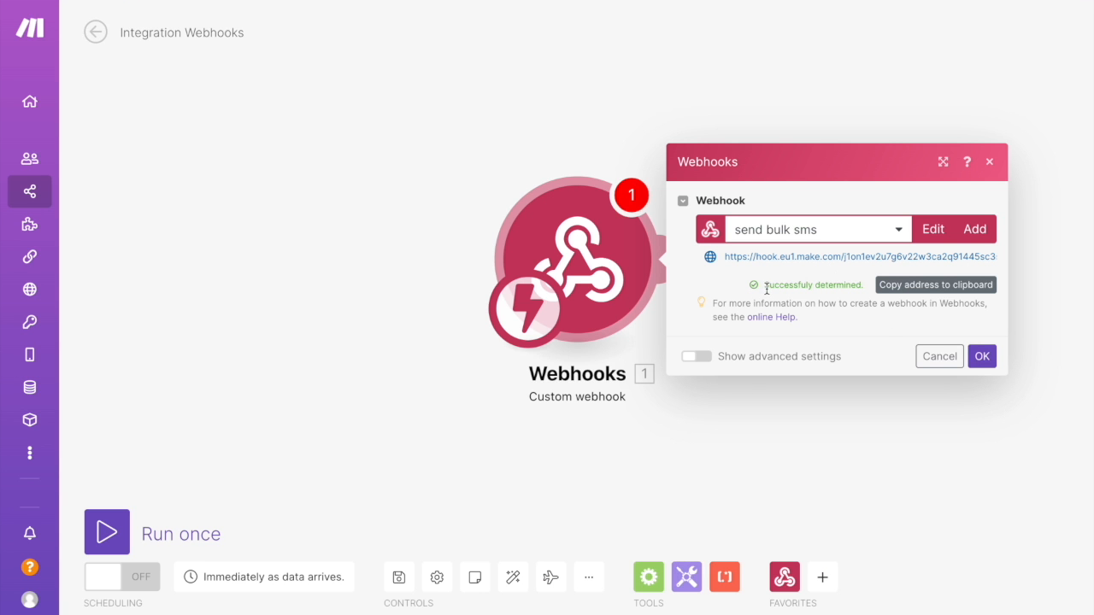
drag(766, 289, 853, 288)
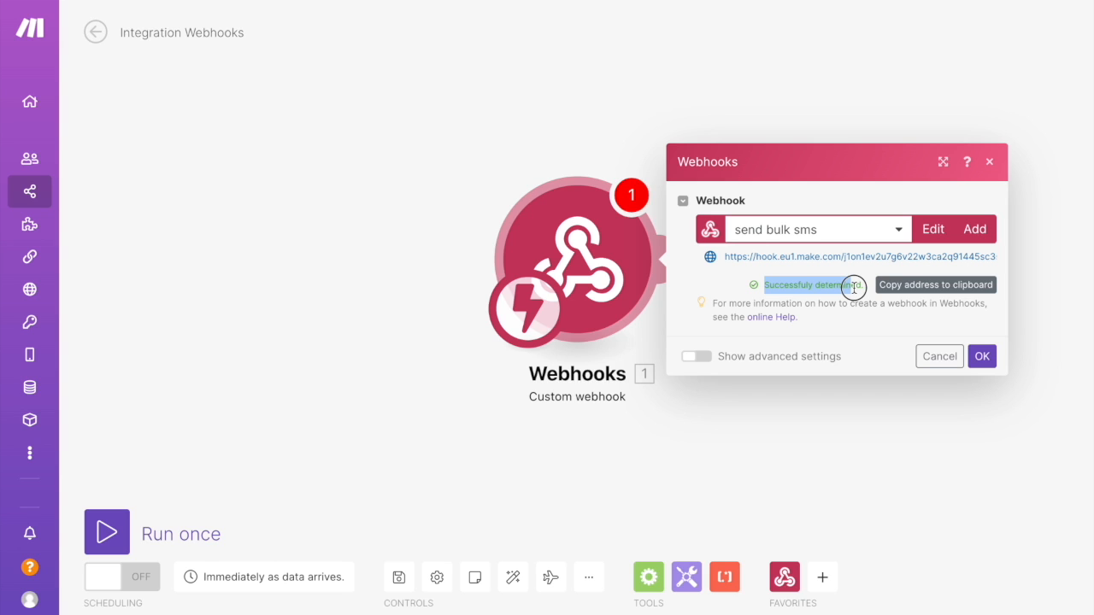
click(981, 356)
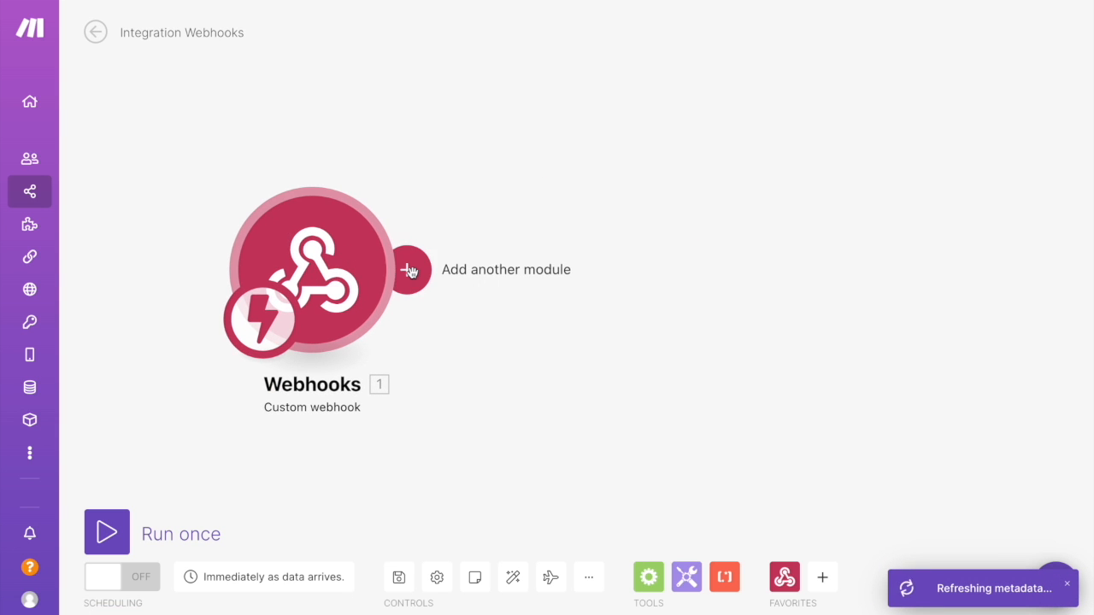
Add an Airtable Search Records module using the Student list base and Table 1, and open its formula field
click(409, 271)
text(airtable)
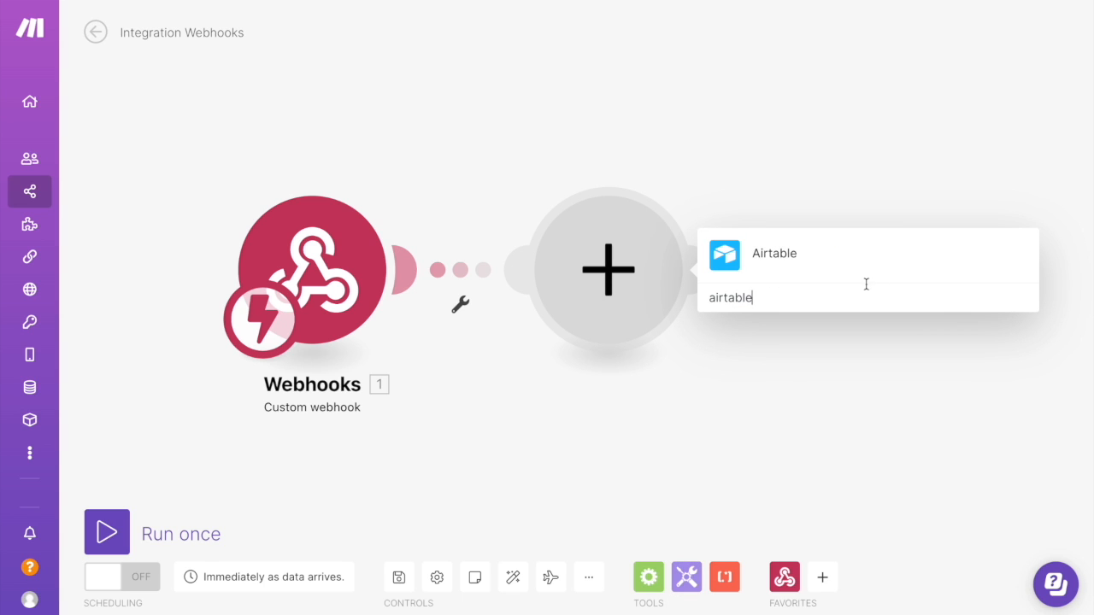
click(860, 281)
click(765, 138)
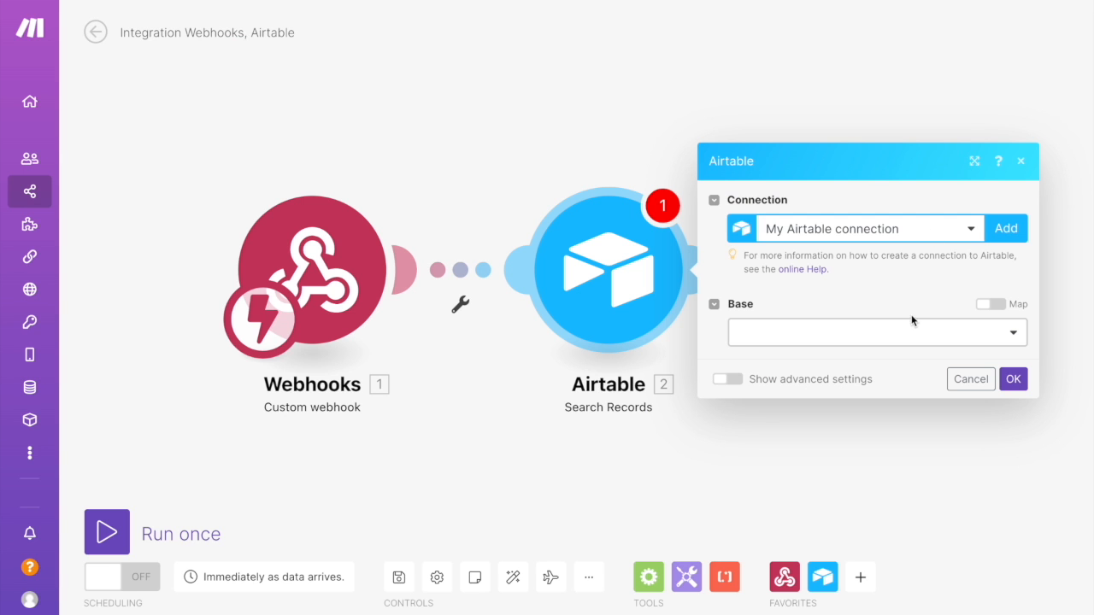
click(900, 338)
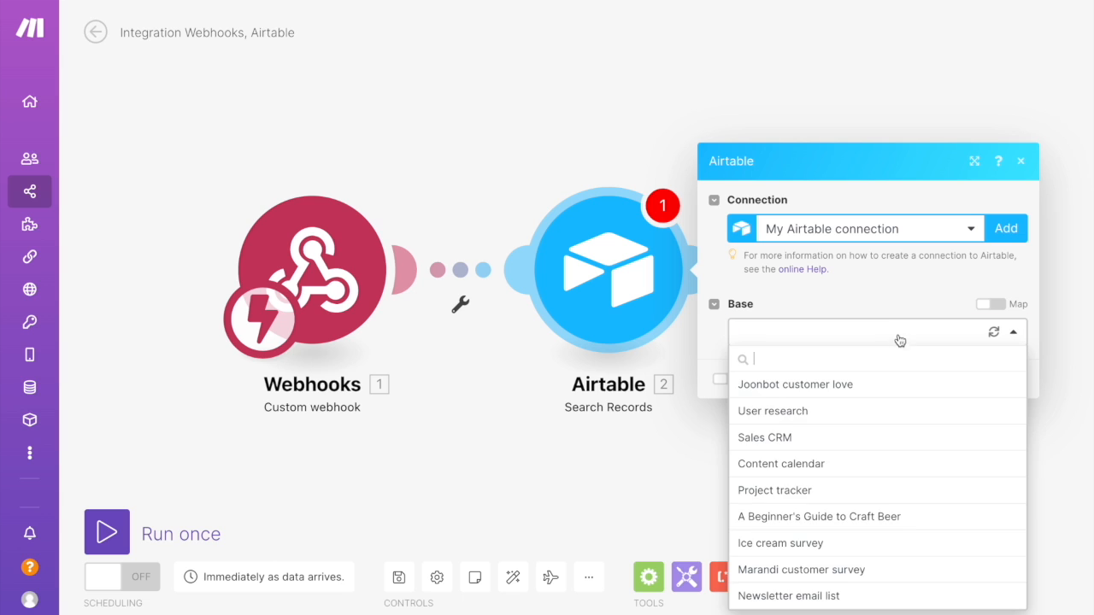
text(studen)
click(826, 389)
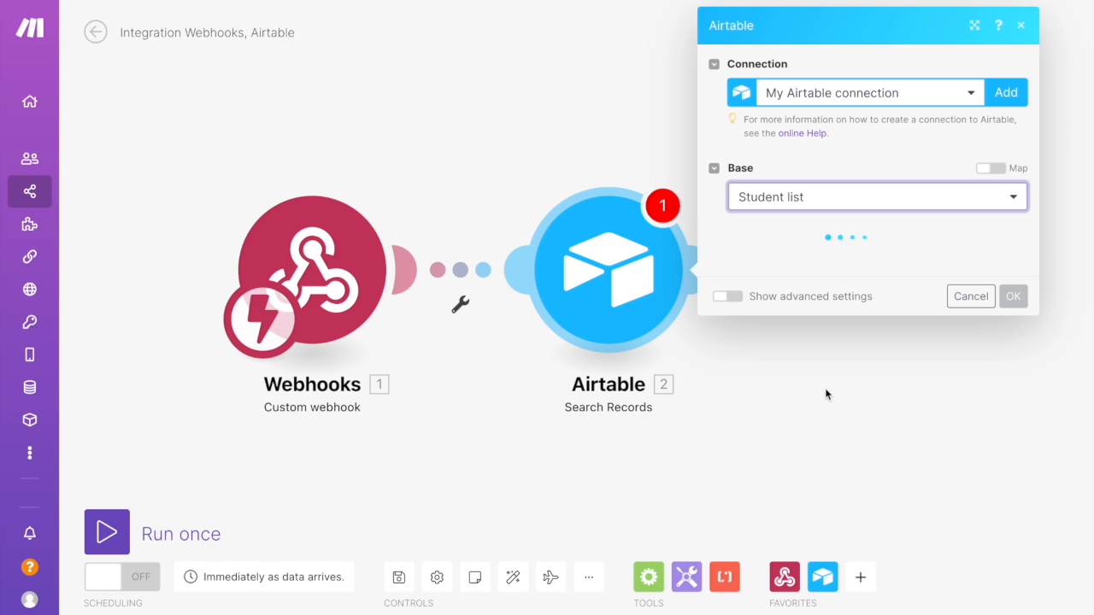
click(747, 322)
click(794, 260)
click(793, 290)
click(779, 376)
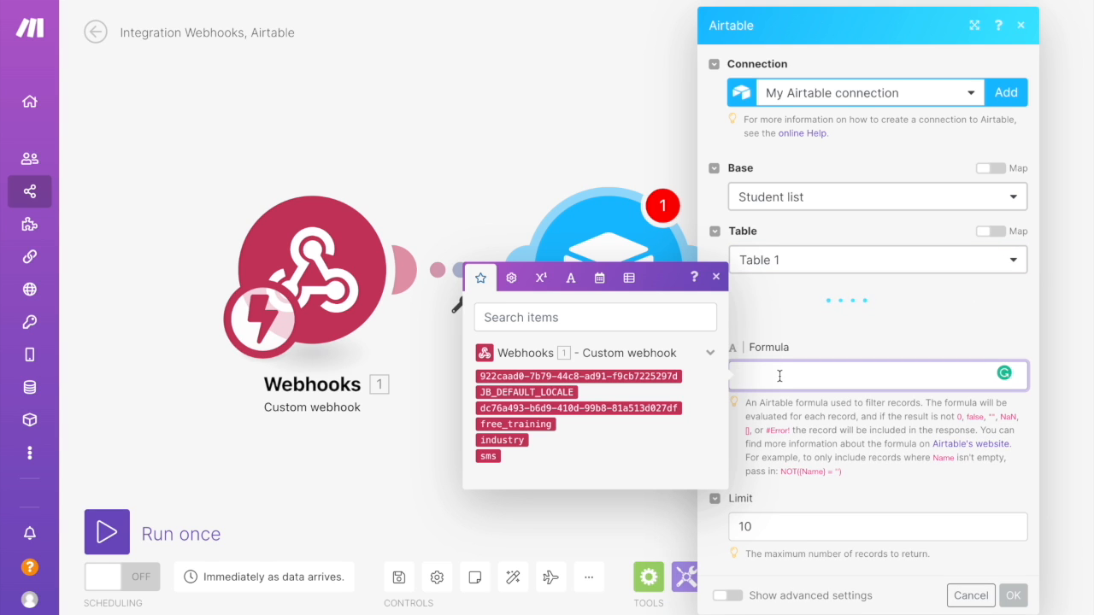
Write the filter formula AND({free training wanted}="", {industry}="") using the Airtable column names
text(AND)
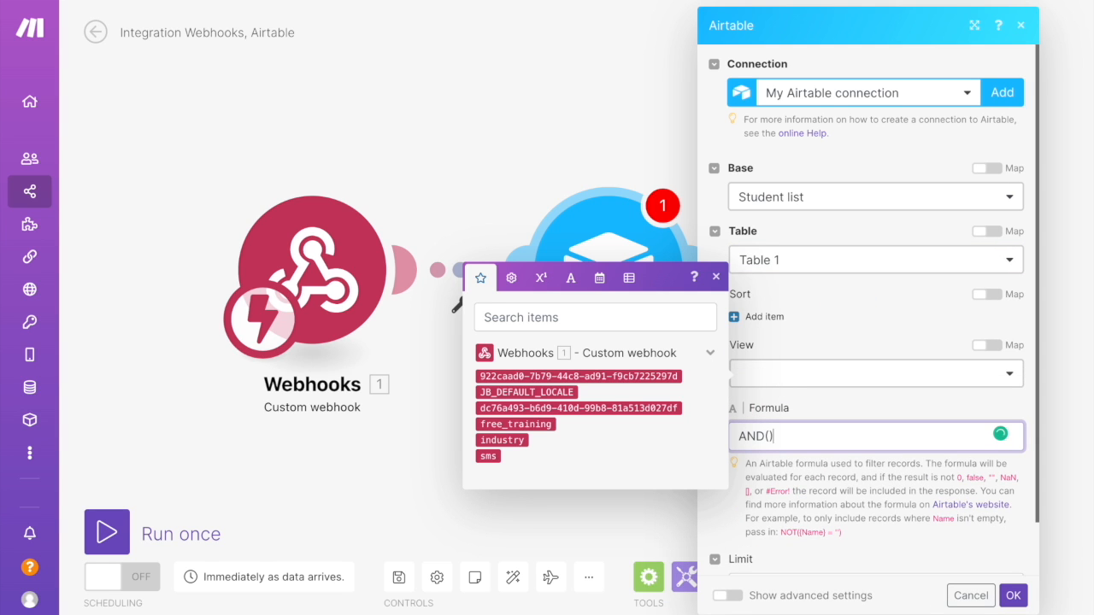
text(())
key(BackSpace)
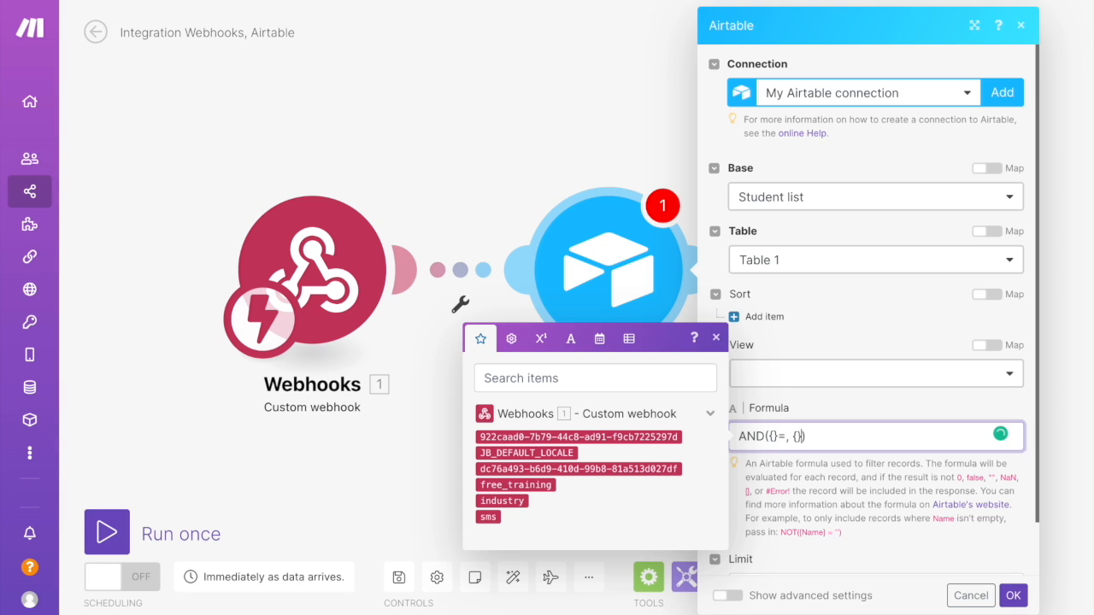
text("")
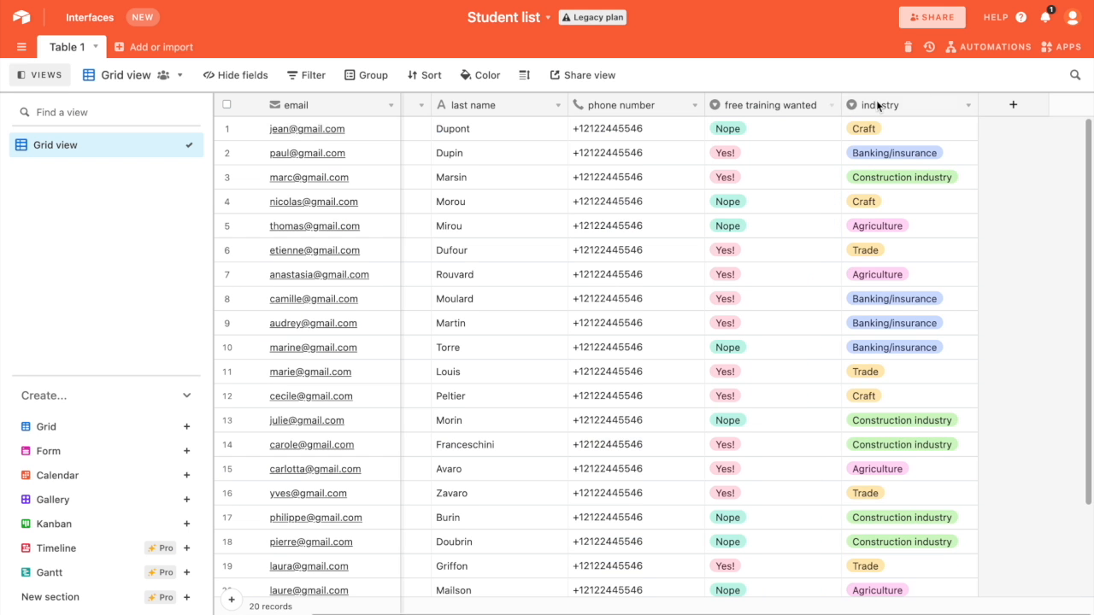
click(876, 100)
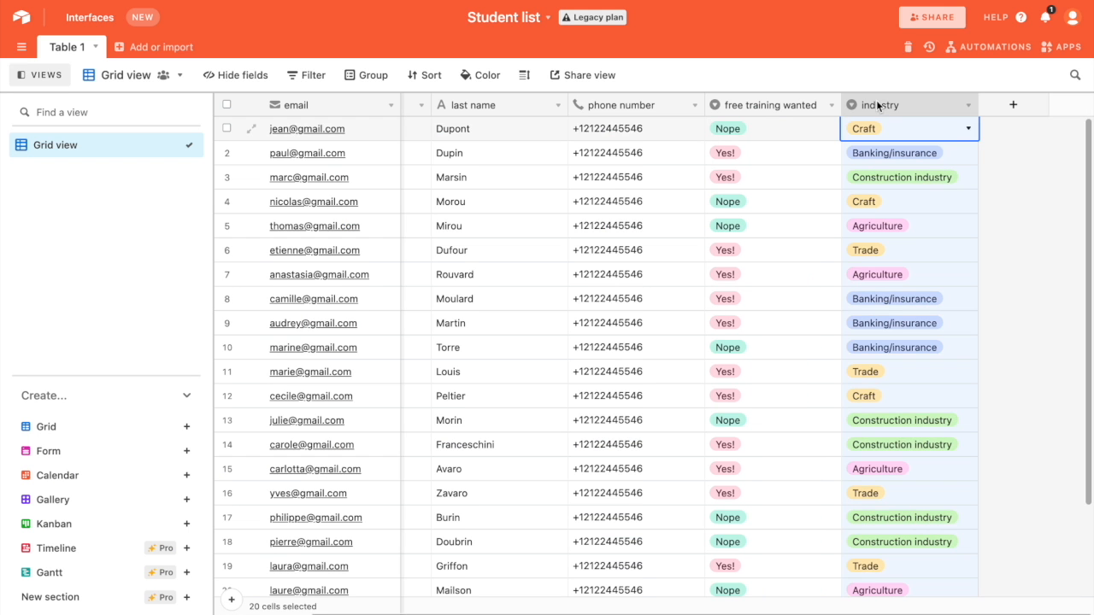
double_click(787, 106)
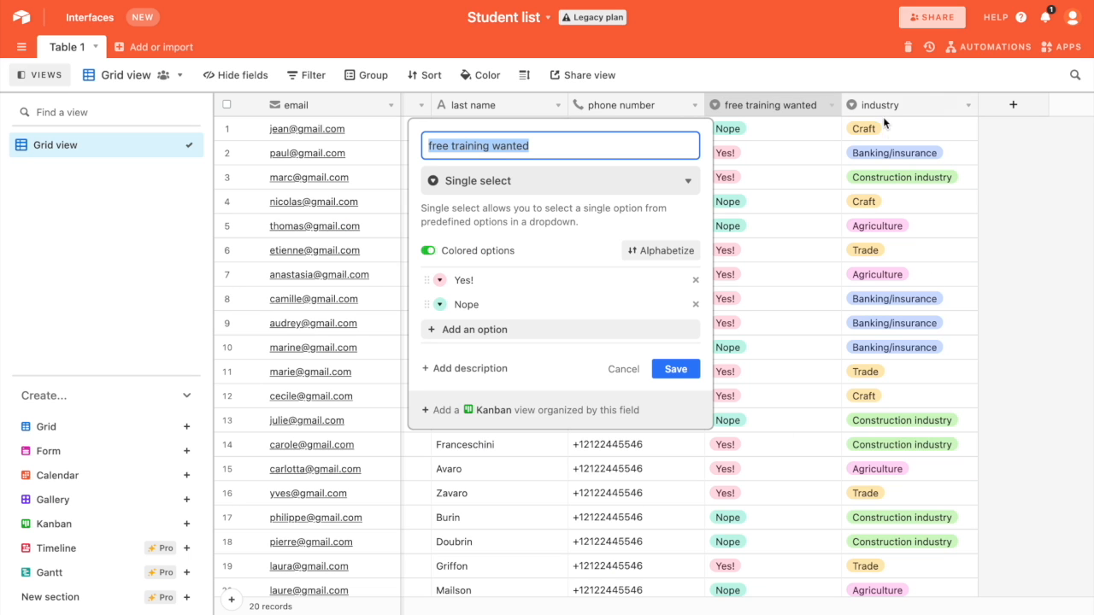
double_click(883, 107)
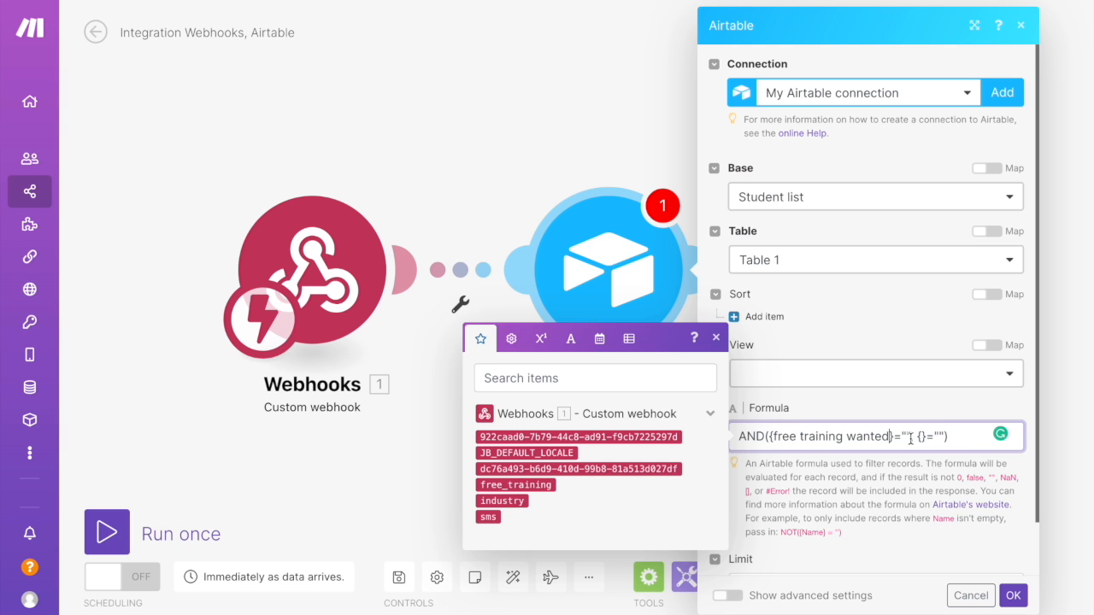
click(910, 436)
text(, {}=""))
click(920, 437)
text(industry}=""))
Map the webhook's free_training and industry values into the formula's empty quotes and confirm the module
click(515, 484)
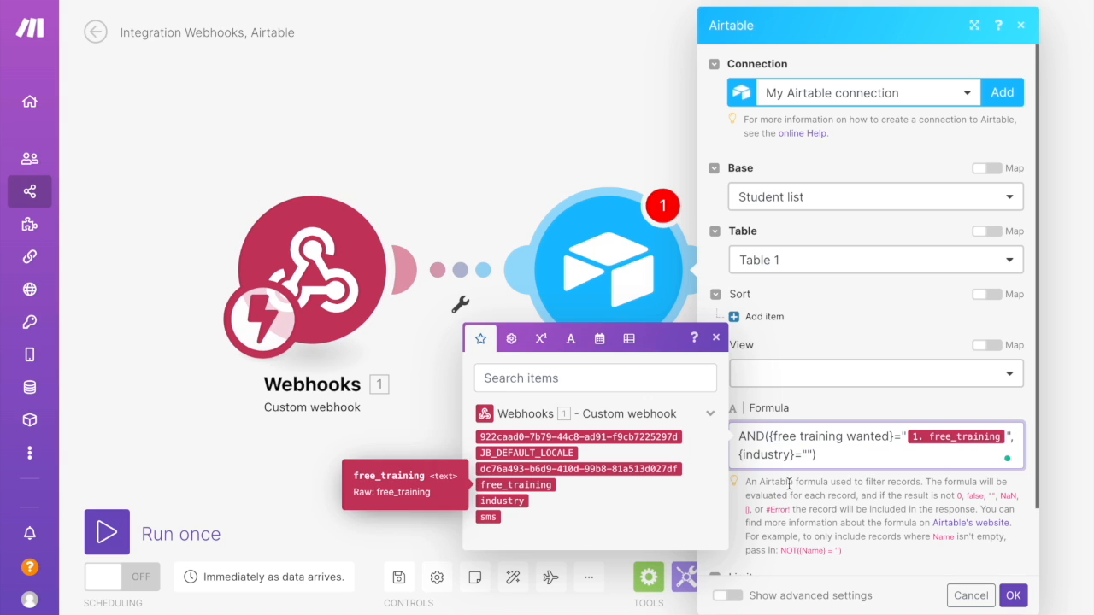
click(513, 501)
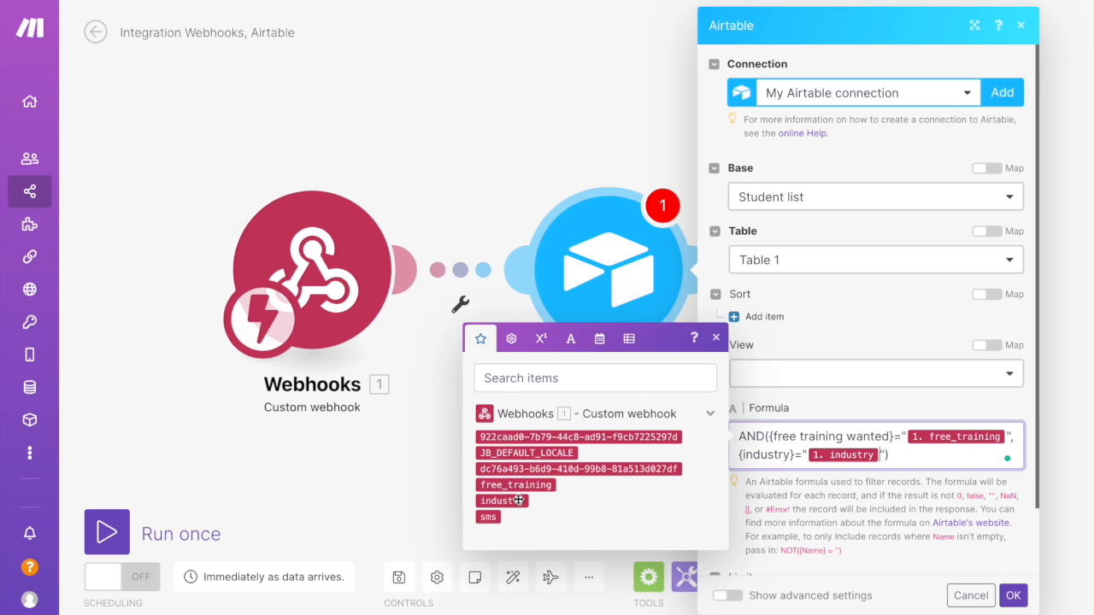
click(1015, 598)
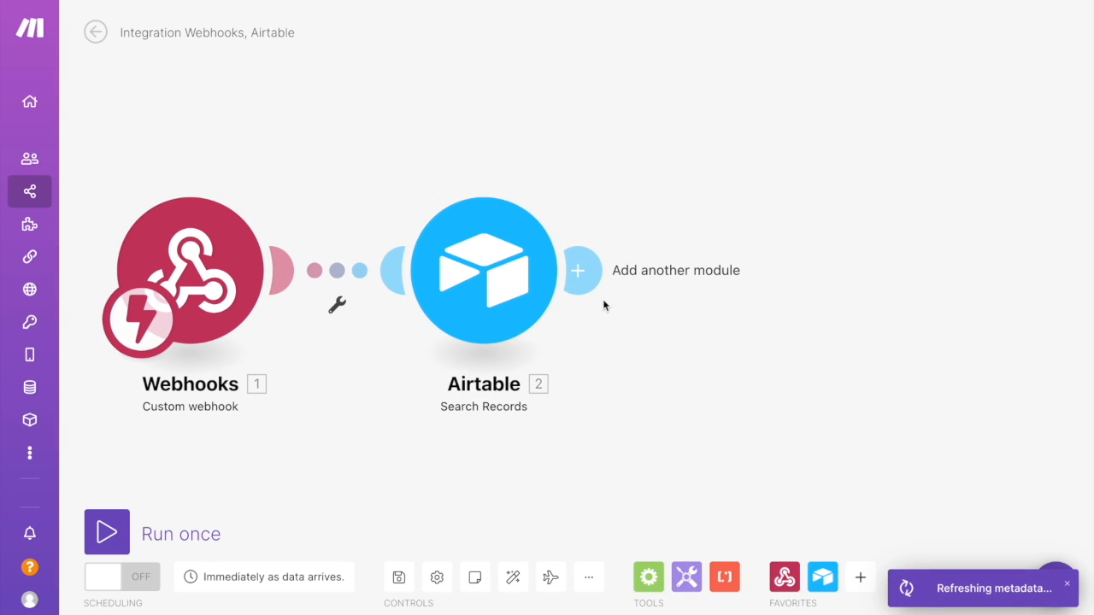
Add a Webhook response module with body {"student_number": } mapped to the Airtable search's Total number of bundles
click(581, 272)
click(446, 214)
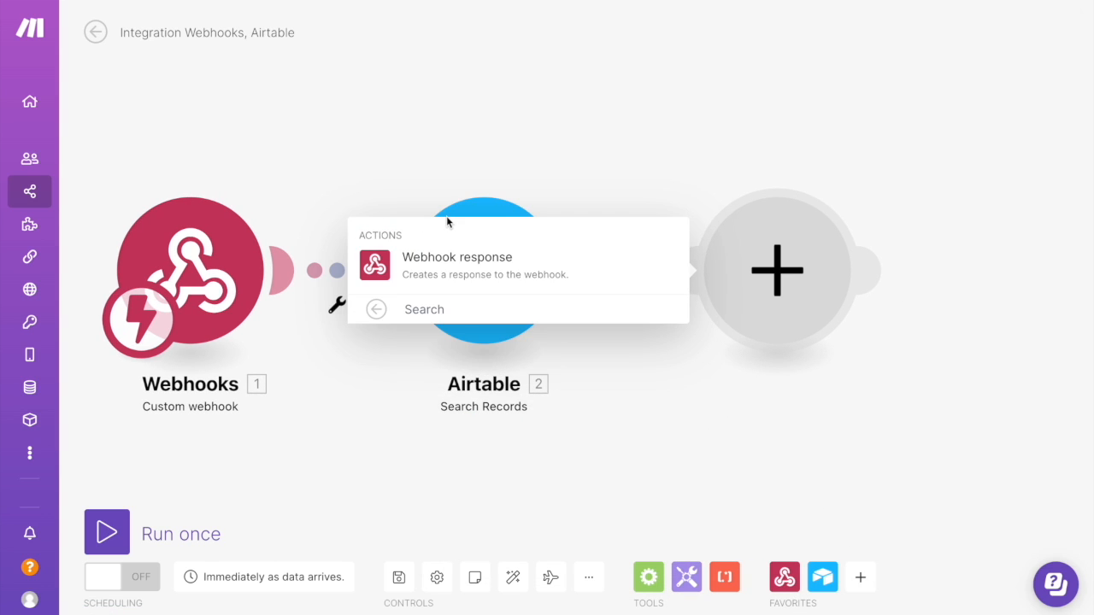
click(456, 261)
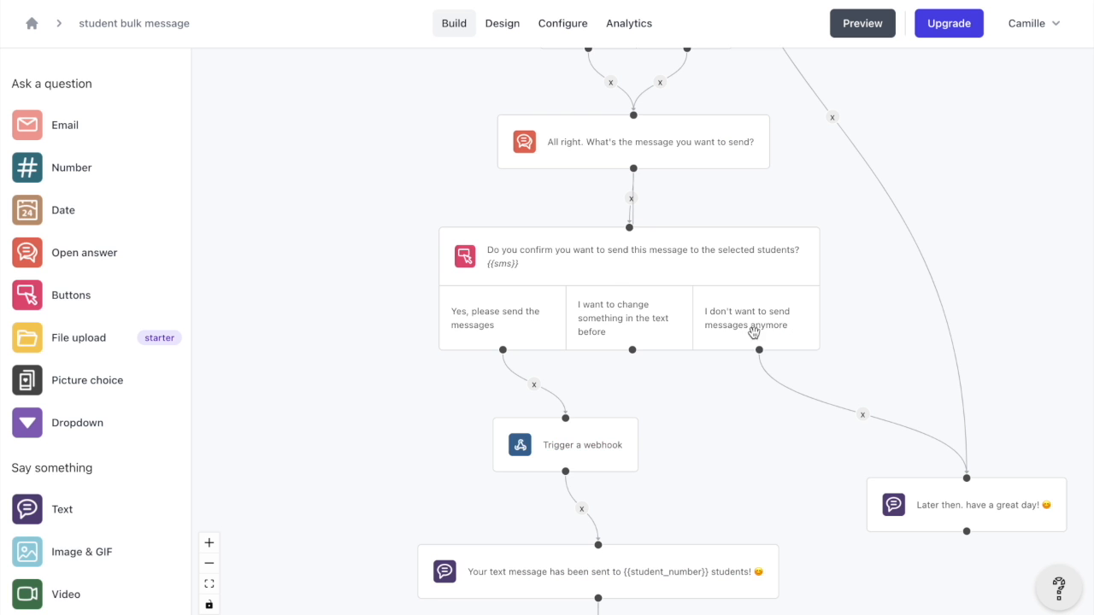
scroll(752, 342, down, 1)
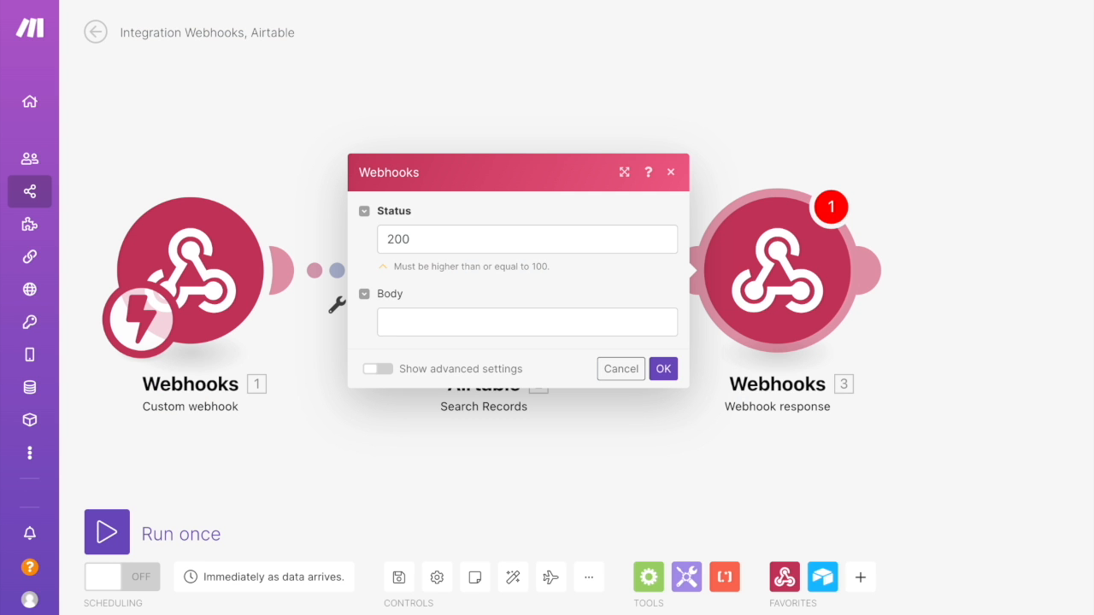
click(415, 321)
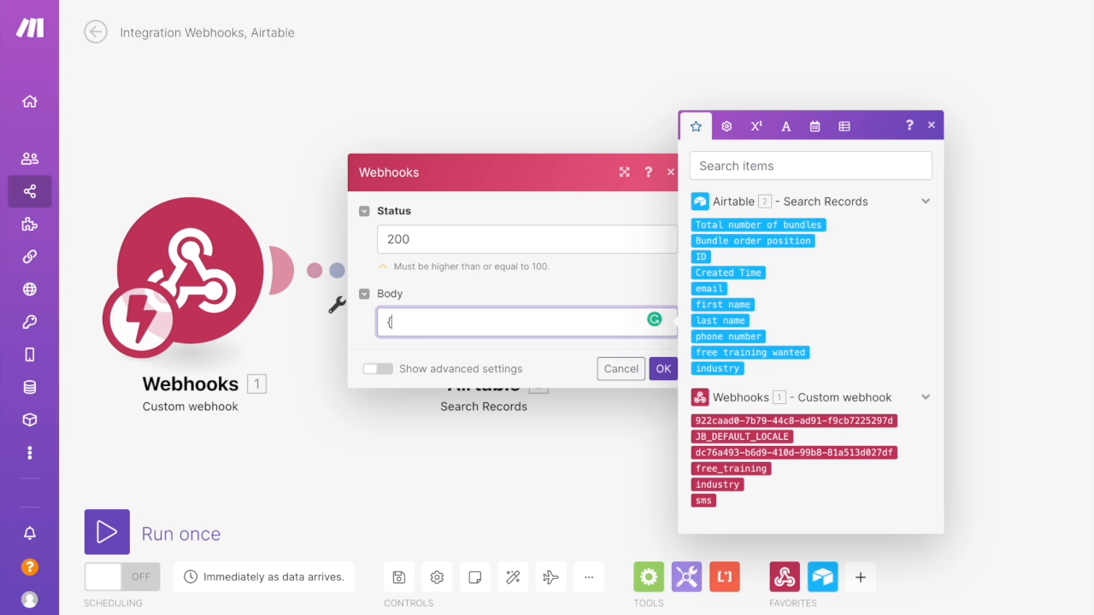
text({"student_number":)
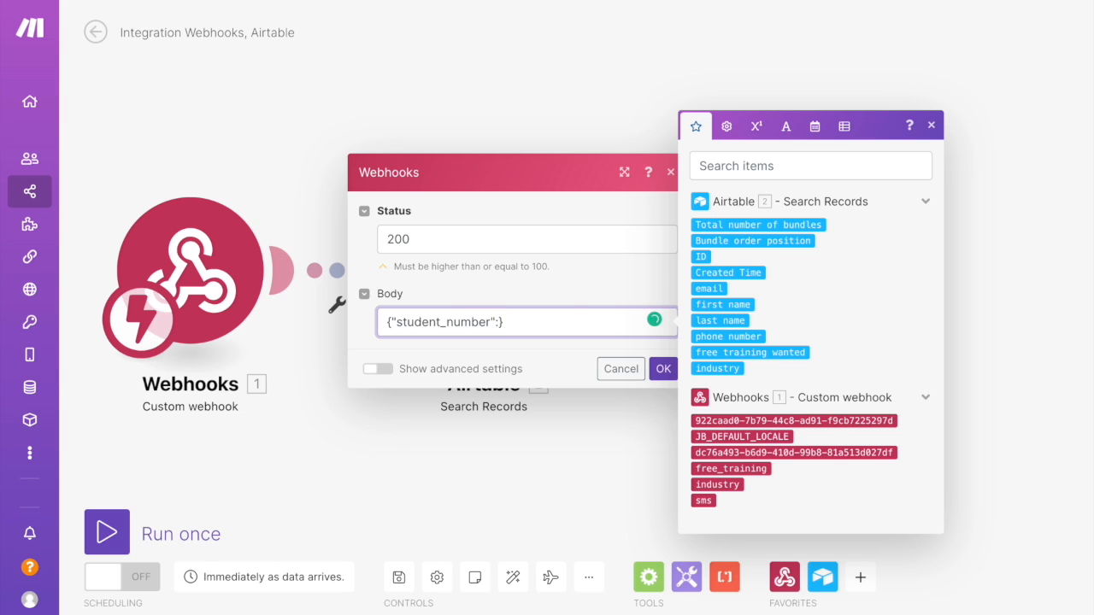
click(696, 227)
click(659, 369)
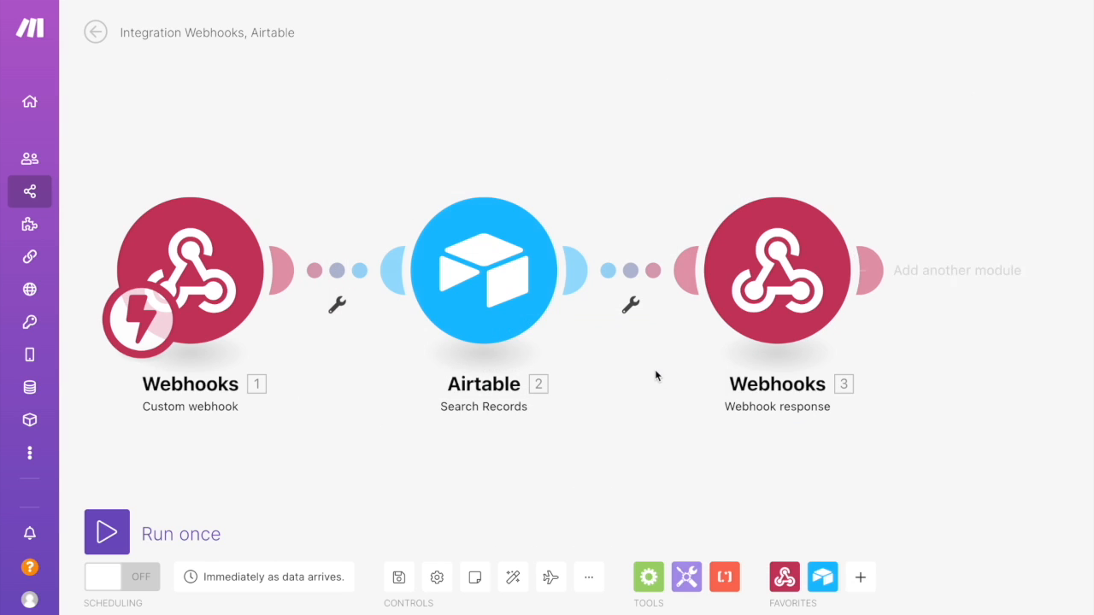
Save and run the scenario once, then replay the chatbot test with Banking/insurance, free training Yes and message ko, confirming the send
click(400, 578)
click(126, 533)
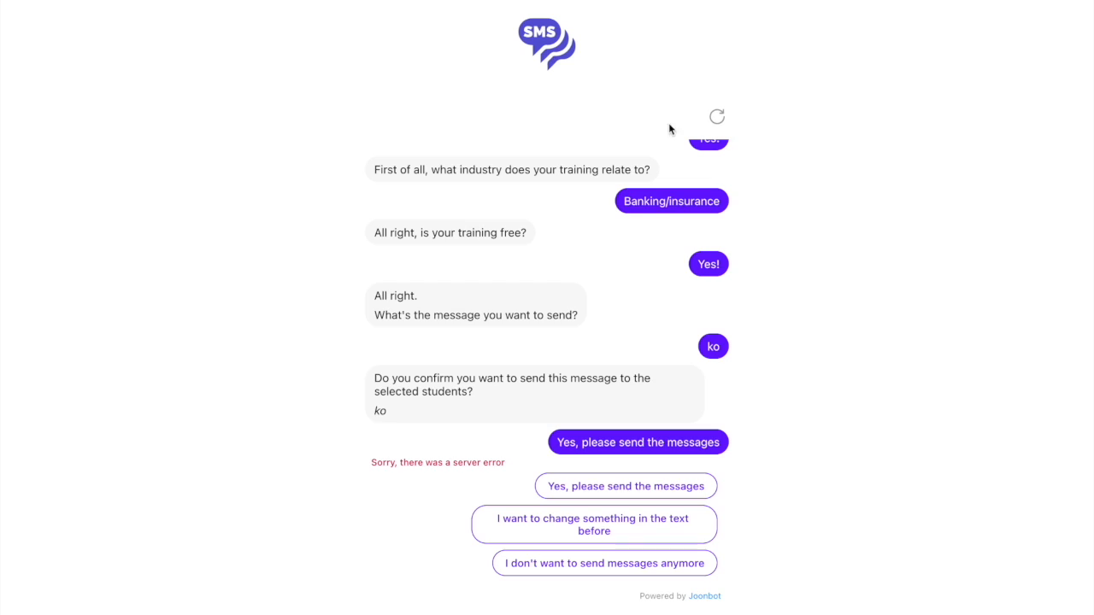
click(717, 117)
click(691, 564)
click(521, 532)
click(612, 567)
click(618, 539)
text(ko)
key(Return)
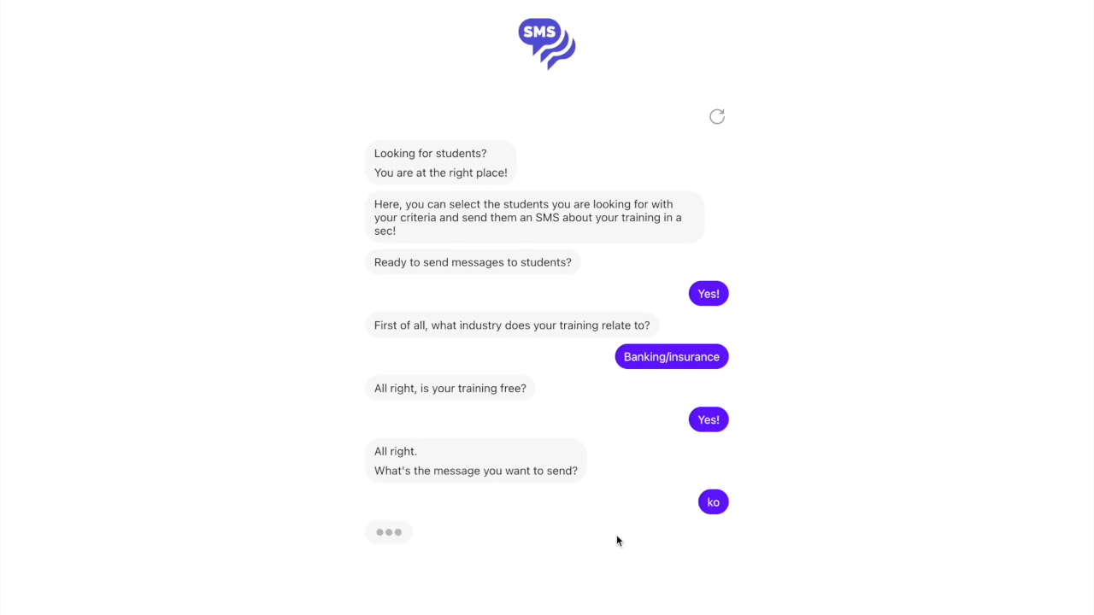
click(628, 486)
Compare the chatbot's reply with the Banking/insurance students wanting free training in the Airtable list
drag(561, 513, 578, 511)
drag(668, 245, 717, 246)
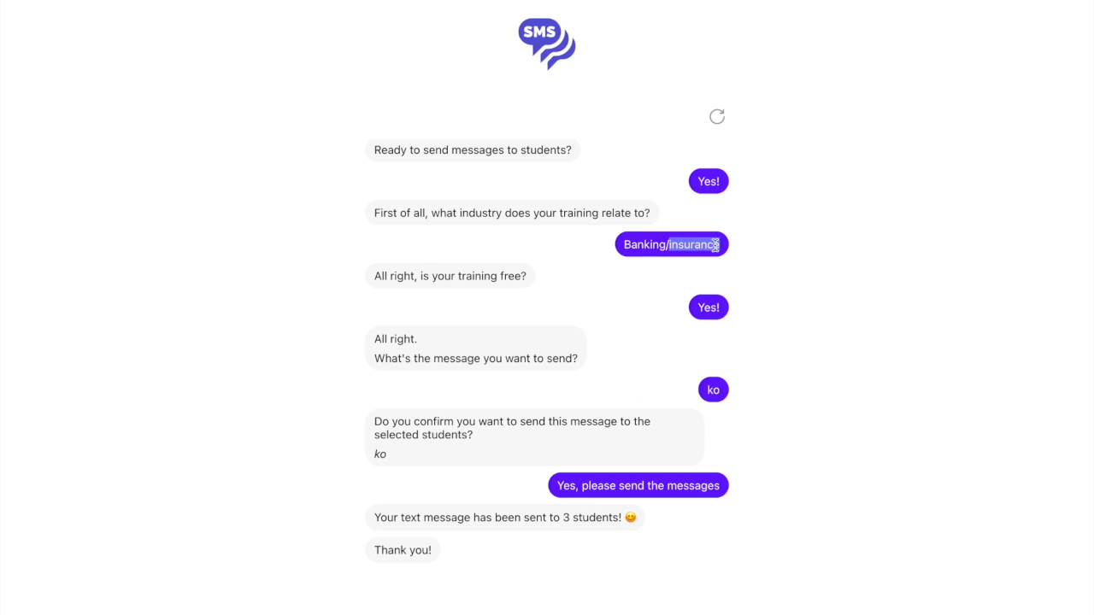
click(707, 318)
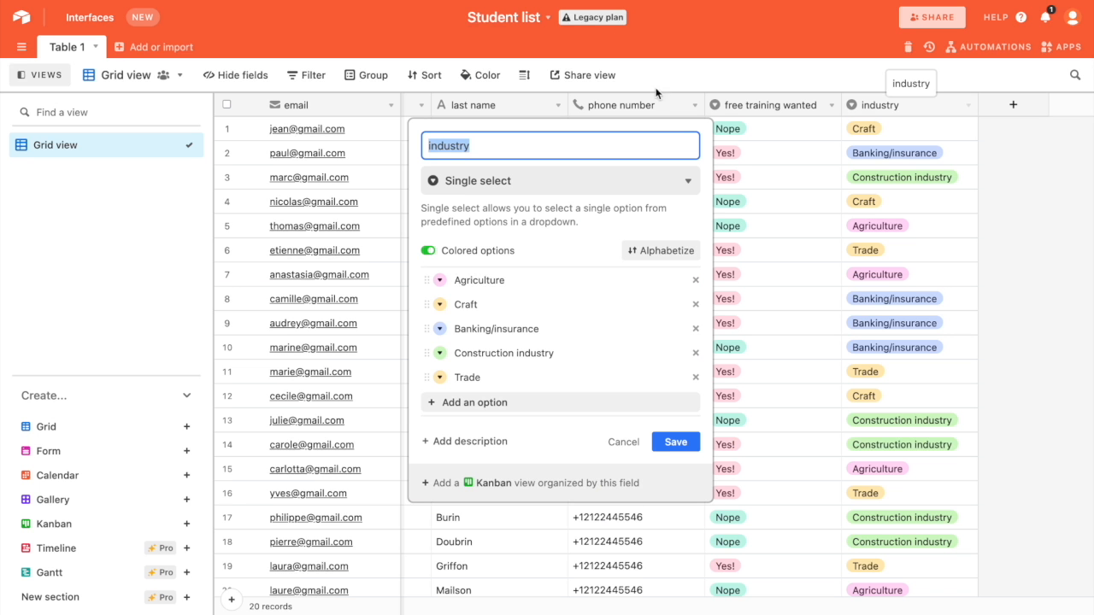
click(1041, 283)
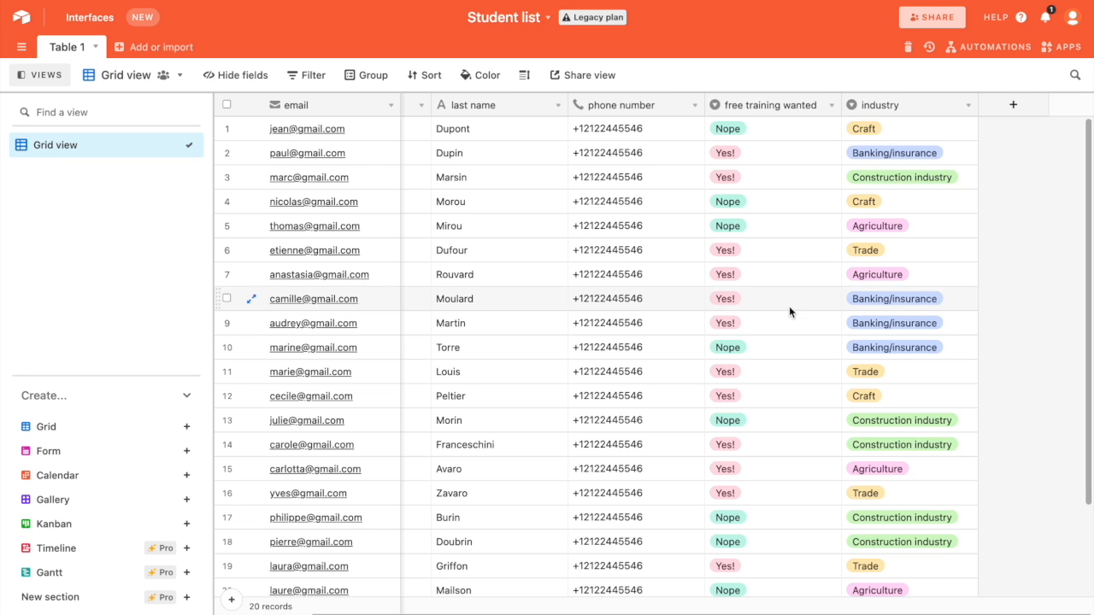
scroll(858, 329, down, 2)
scroll(858, 337, up, 2)
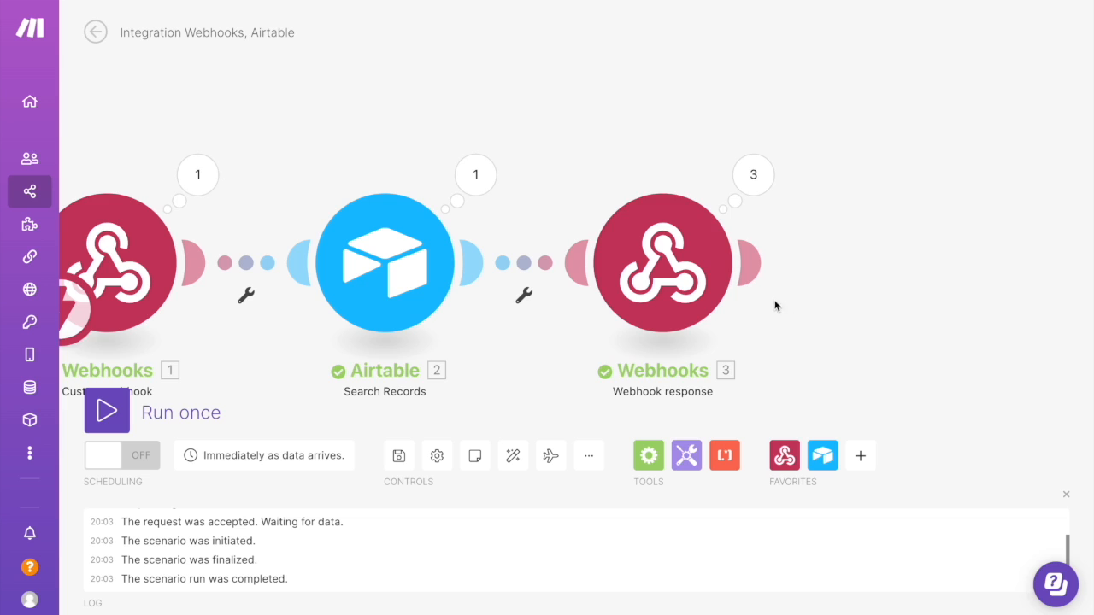
Add a Twilio Create a Message module after the webhook response, sending from the account's Twilio phone number
click(750, 266)
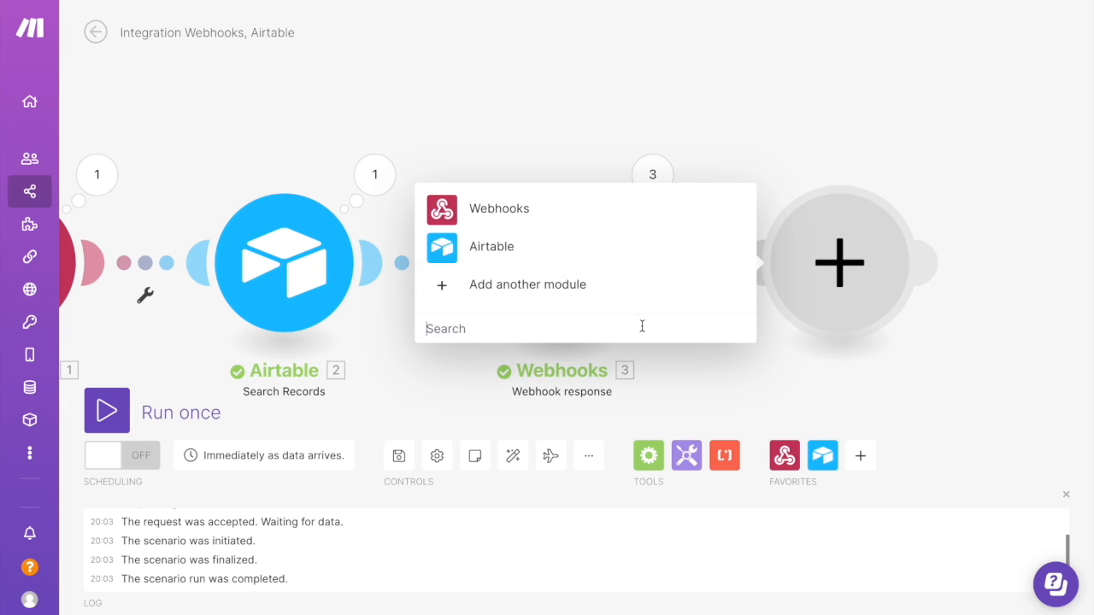
click(642, 326)
text(twilio)
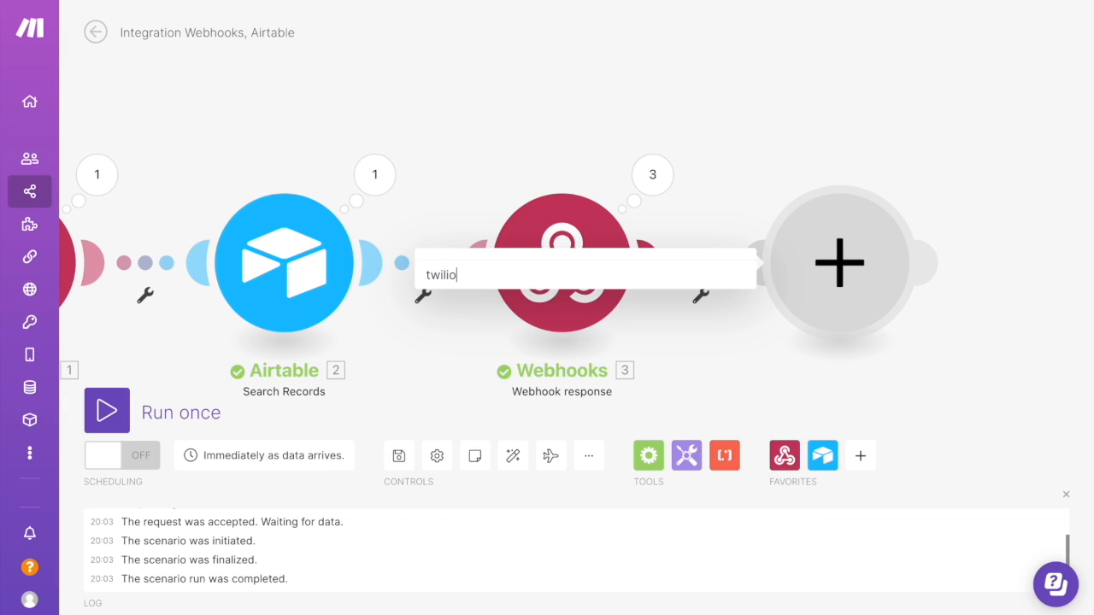
click(479, 214)
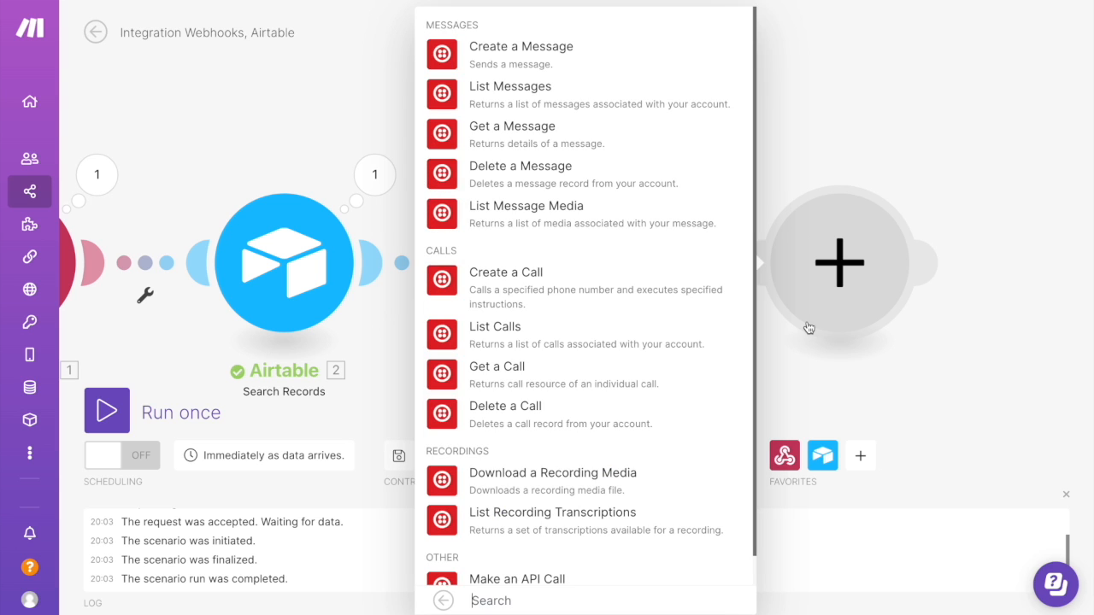
click(518, 61)
click(575, 227)
click(538, 283)
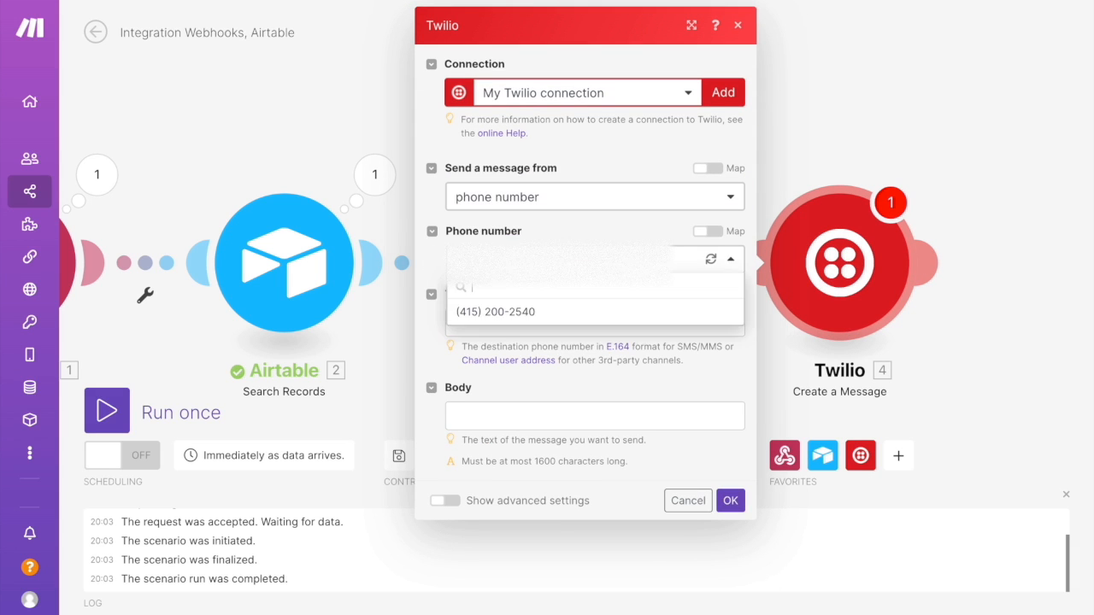
click(550, 321)
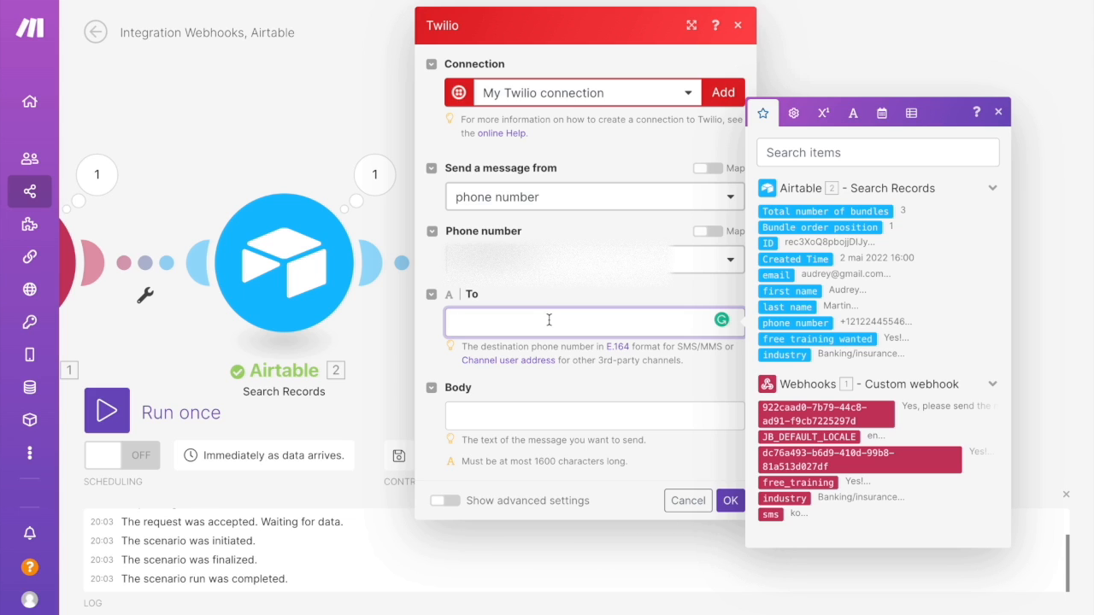
Map the Airtable phone number into To and the webhook's sms into Body, then save and run the scenario once
click(786, 323)
click(519, 417)
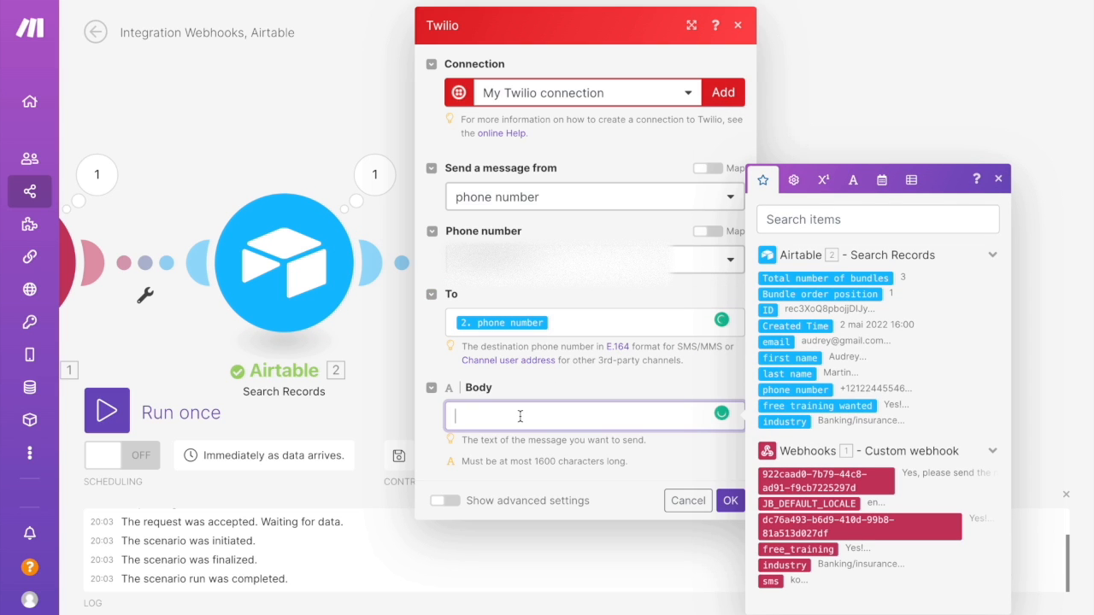
click(770, 581)
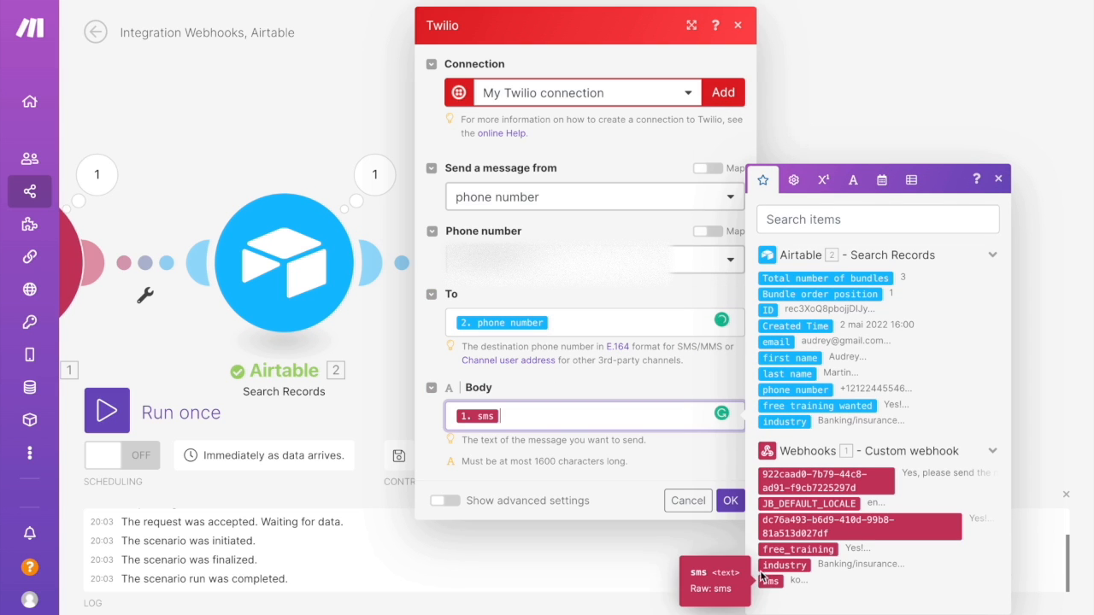
click(729, 501)
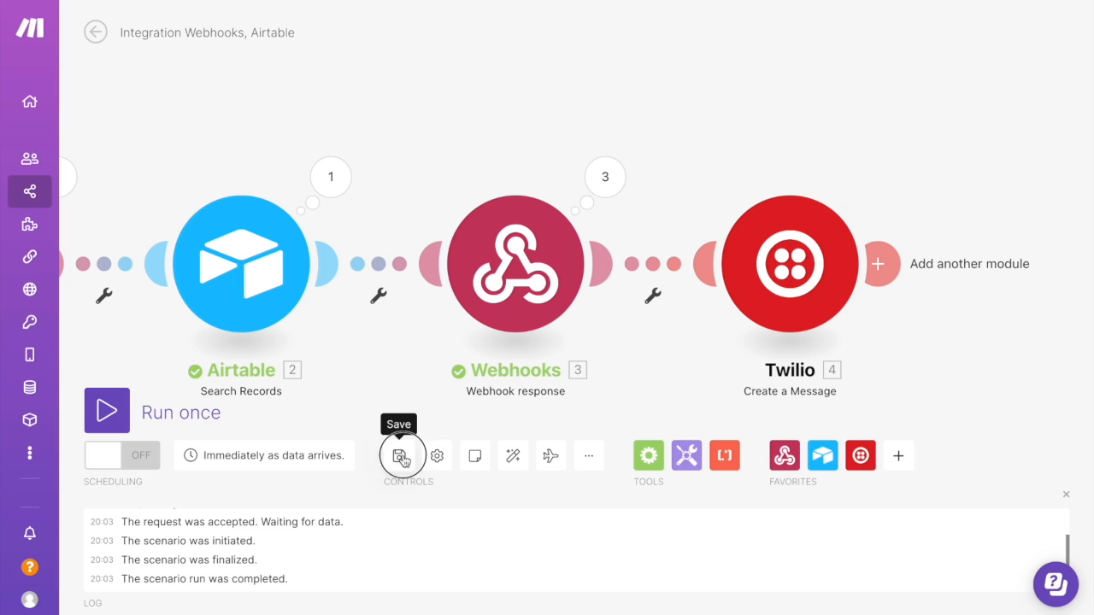
click(400, 458)
click(114, 412)
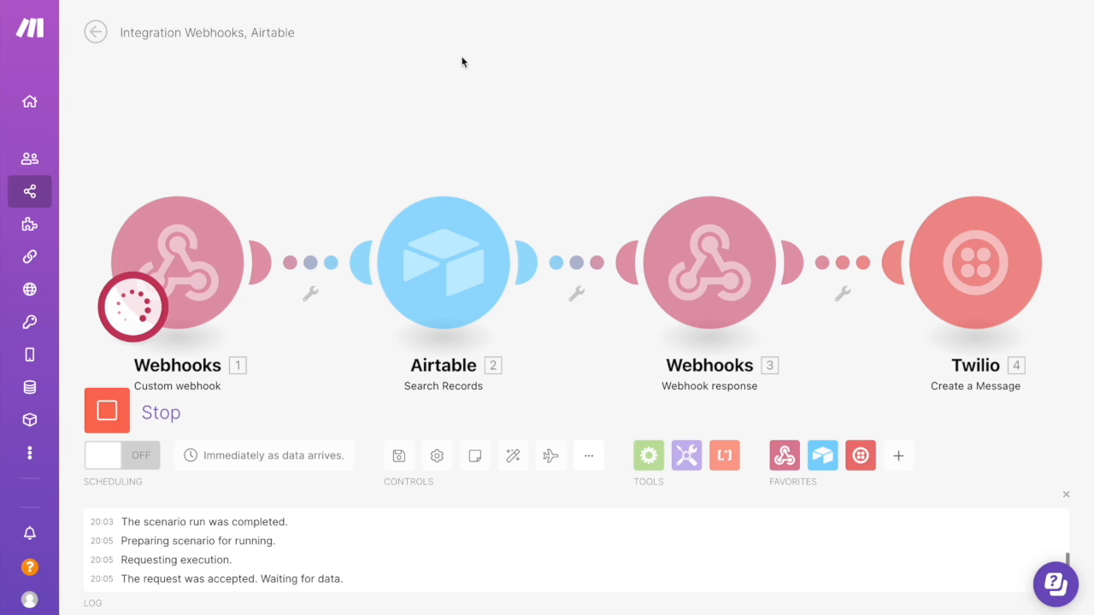
Replace the phone numbers of the first and fourth students in the Airtable student list with test numbers
click(636, 129)
text(+)
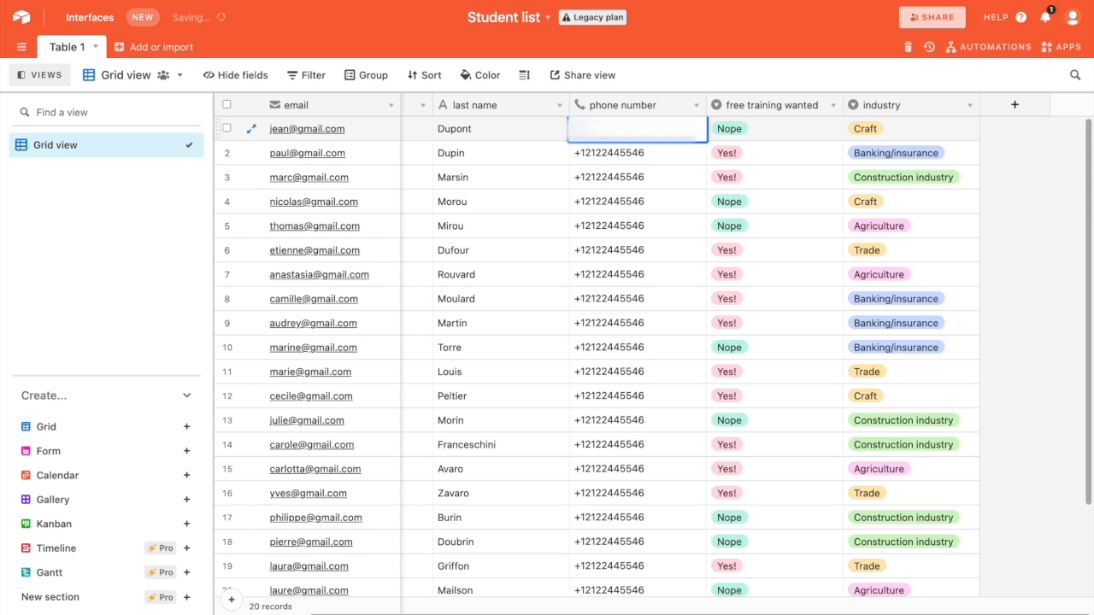
text(0)
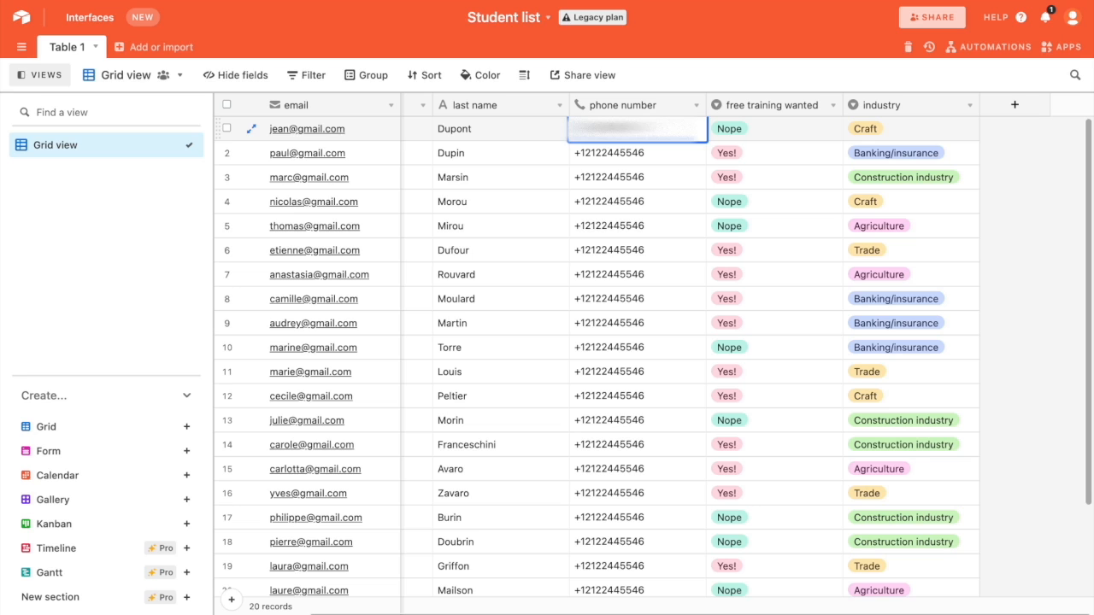
key(Return)
click(643, 219)
click(641, 206)
key(BackSpace)
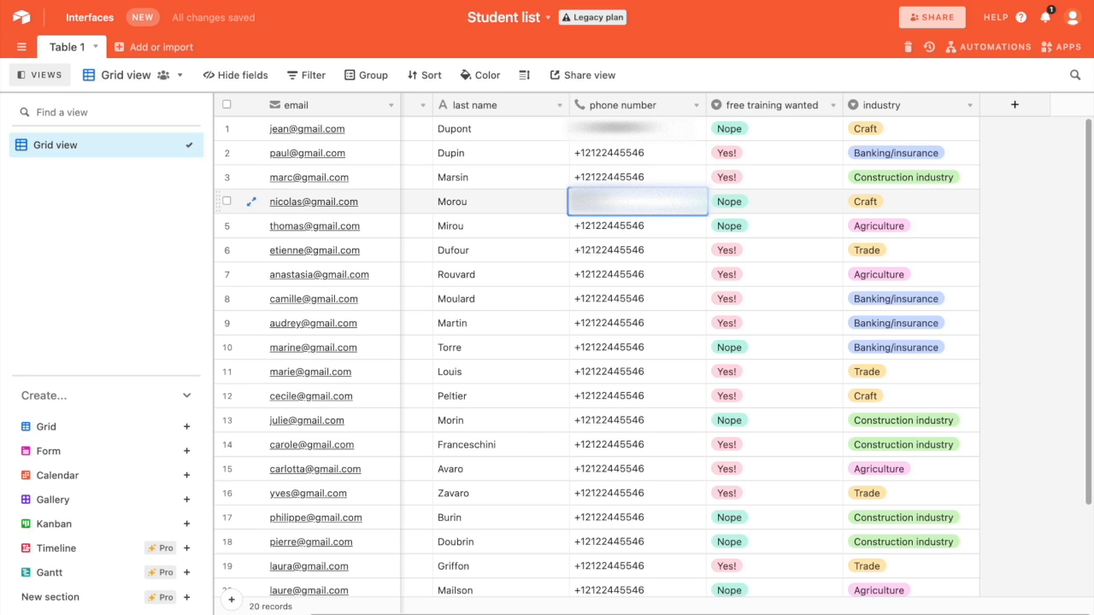
key(Return)
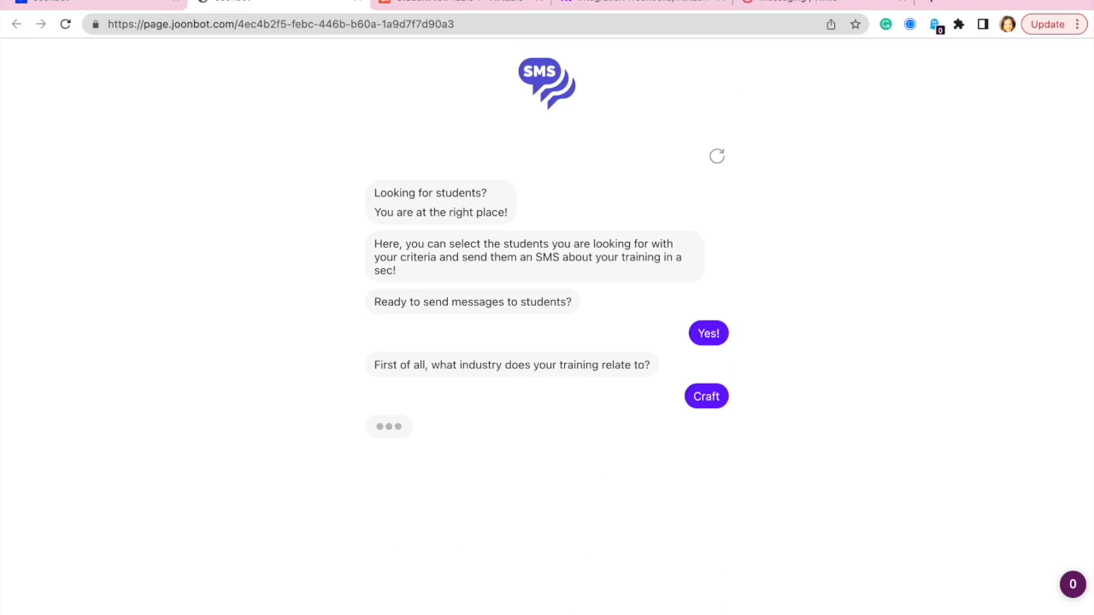
Replay the chatbot test by pasting the message and submitting it to trigger the scenario
click(677, 490)
text(Hey, I'm Camille from TrainCraft. I saw that you were looking for a training onApprenants website. We have a training starting next month that could interest you. Check out the details here: https://www.joonbot.com Have a great day!)
click(708, 604)
click(640, 489)
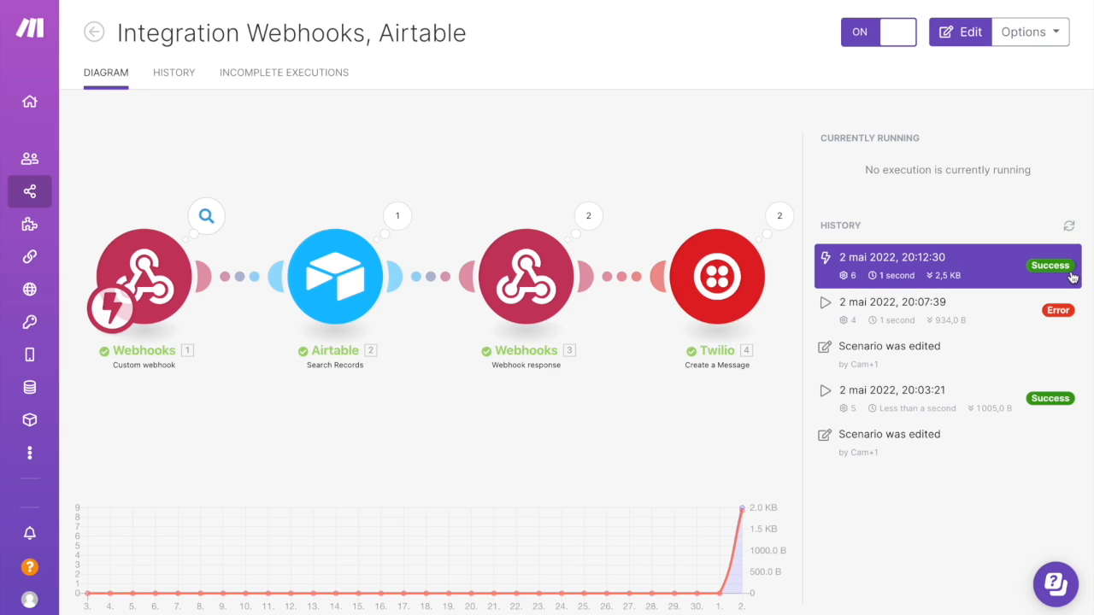
Open the latest successful run and inspect the Airtable search's formula and output bundles
click(588, 216)
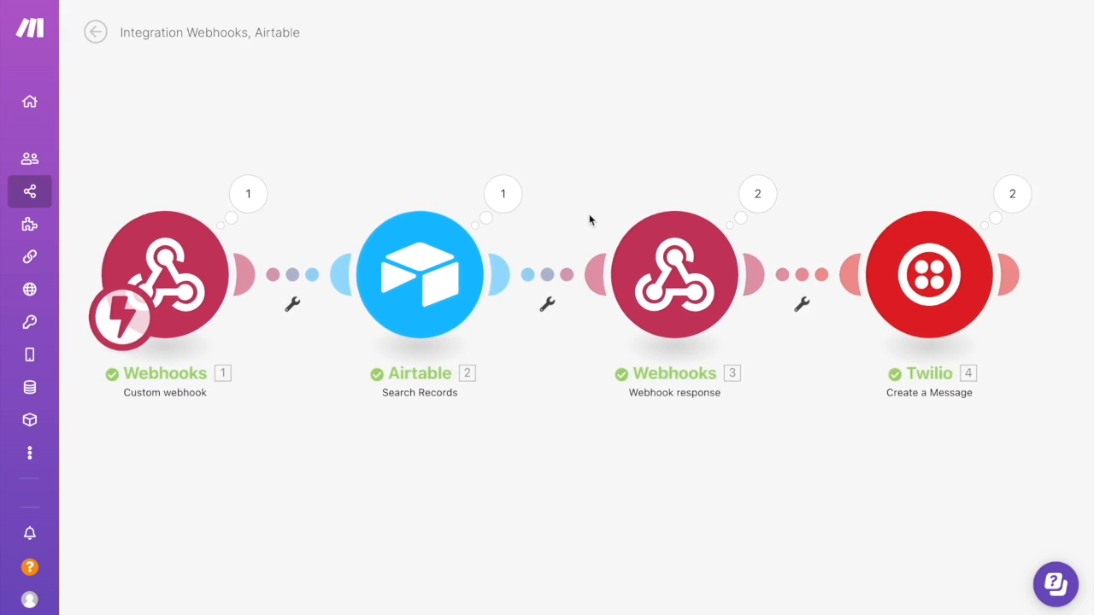
click(530, 189)
click(610, 261)
click(609, 263)
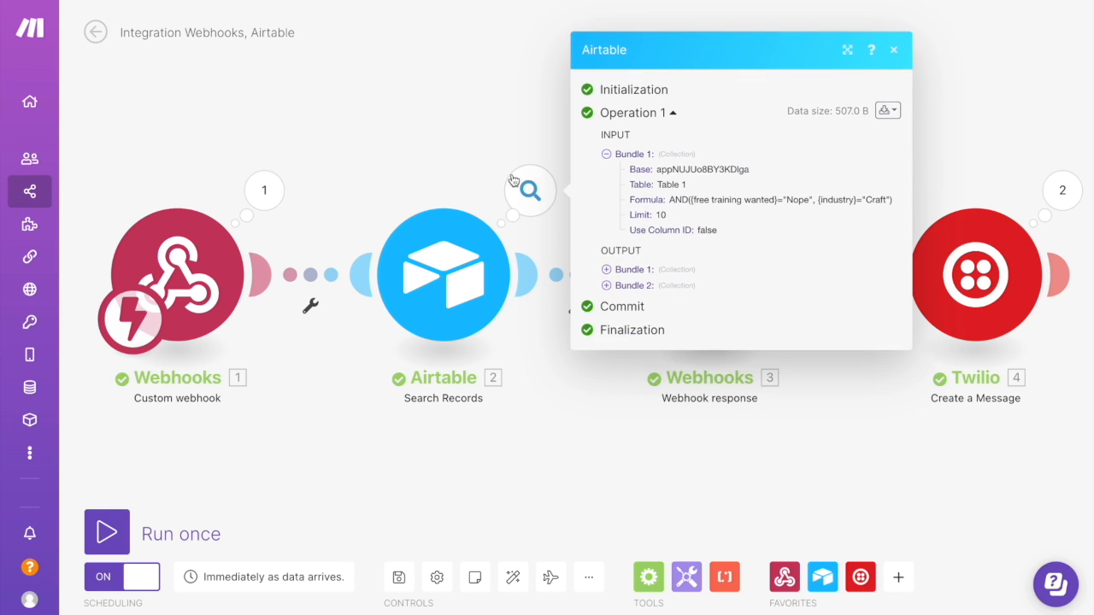
click(796, 190)
click(517, 195)
click(518, 252)
Inspect both Twilio message operations' inputs and outputs from the latest run
click(1062, 190)
click(782, 187)
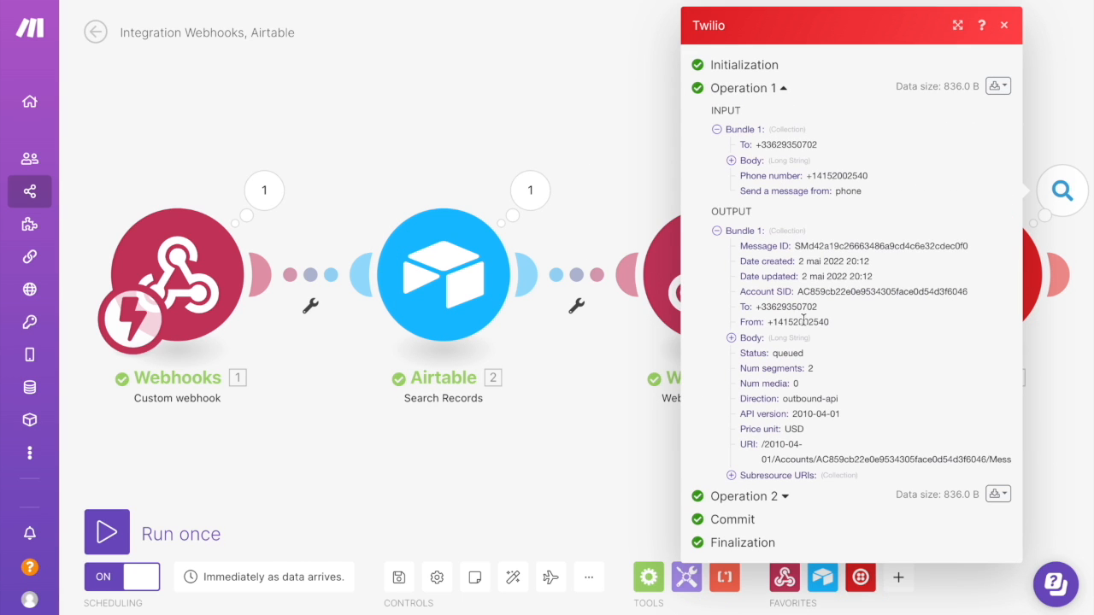
click(786, 496)
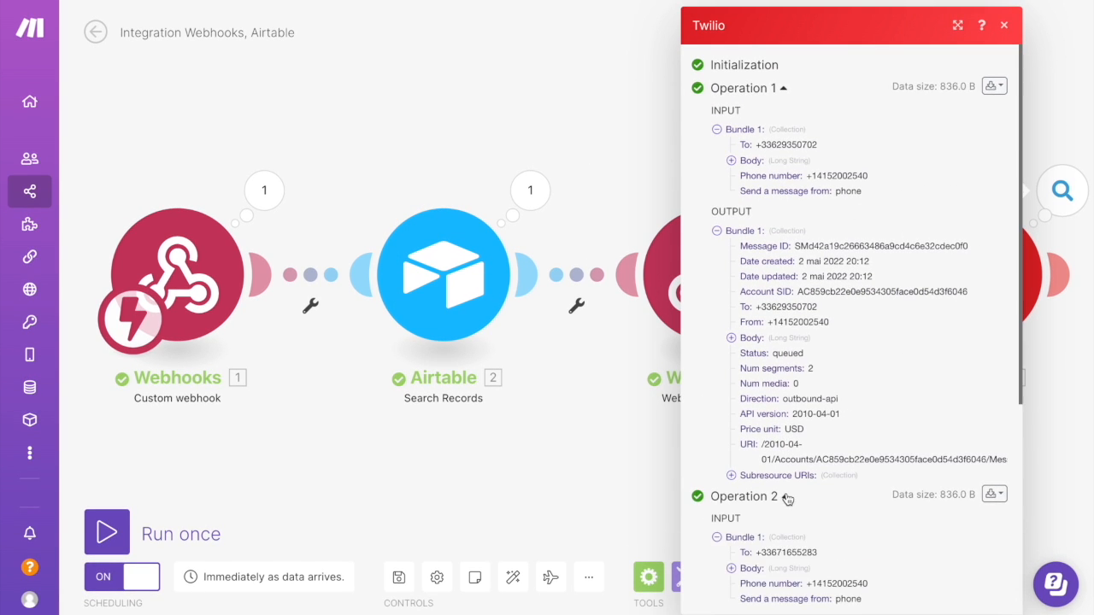
scroll(787, 496, down, 4)
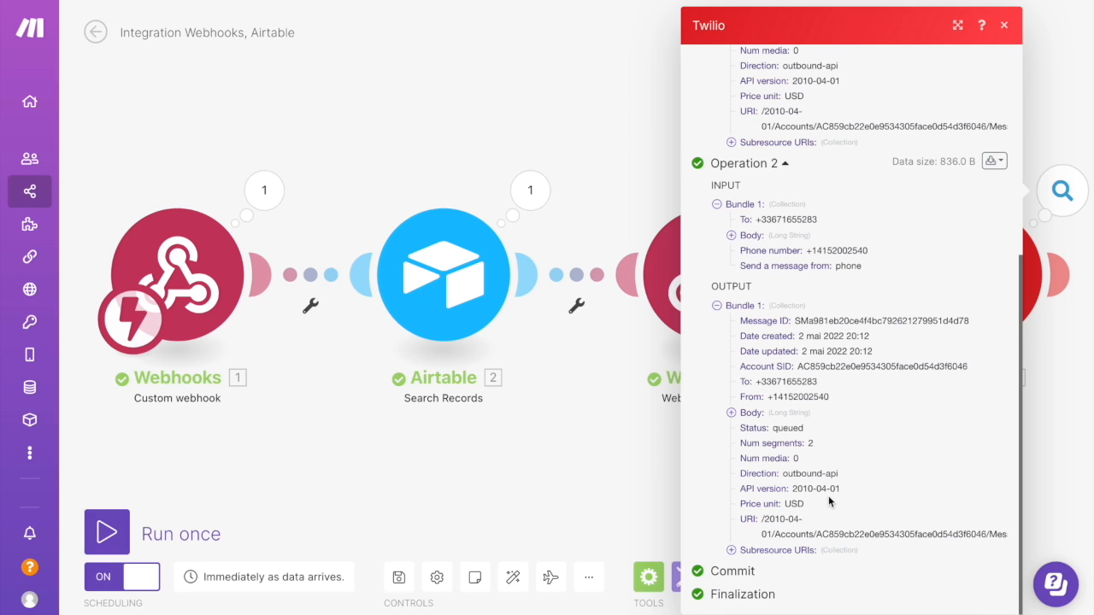